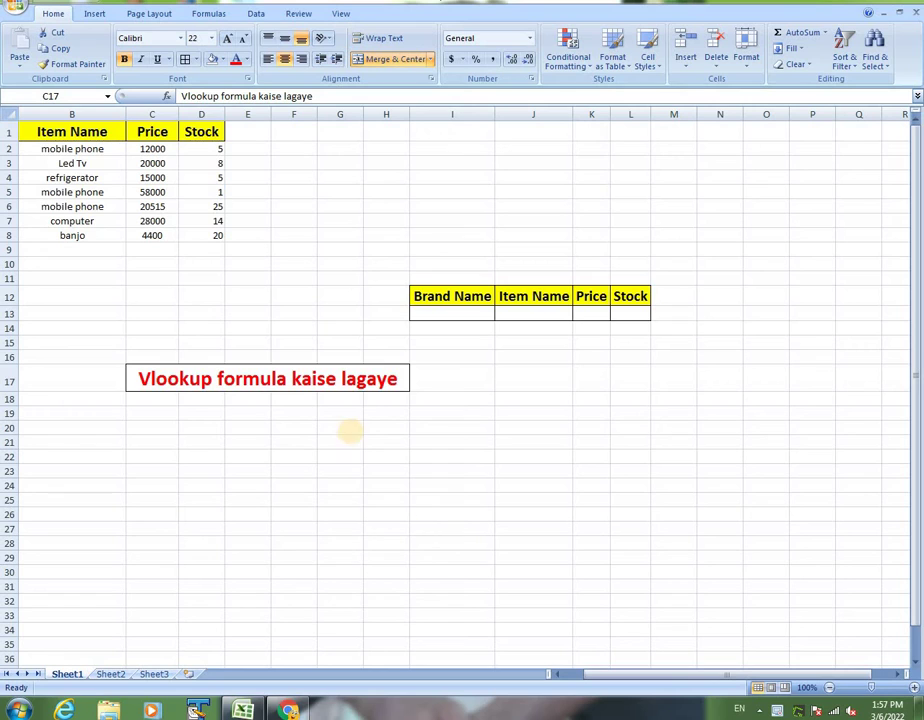
# Step: Enter 'helllo friends' in cell F21
pyautogui.click(286, 447)
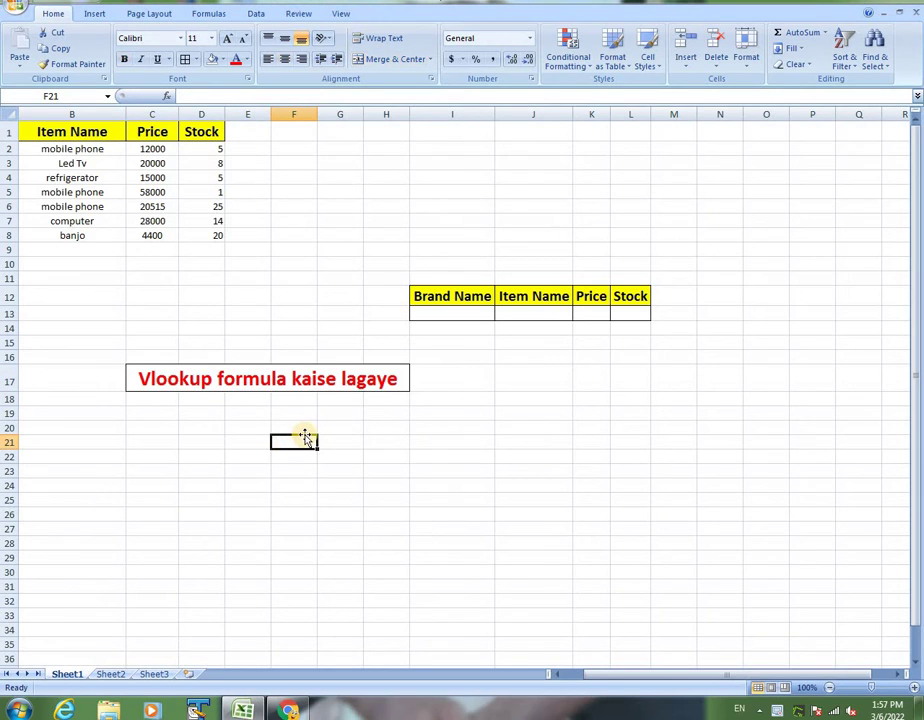
pyautogui.write('helllo friends')
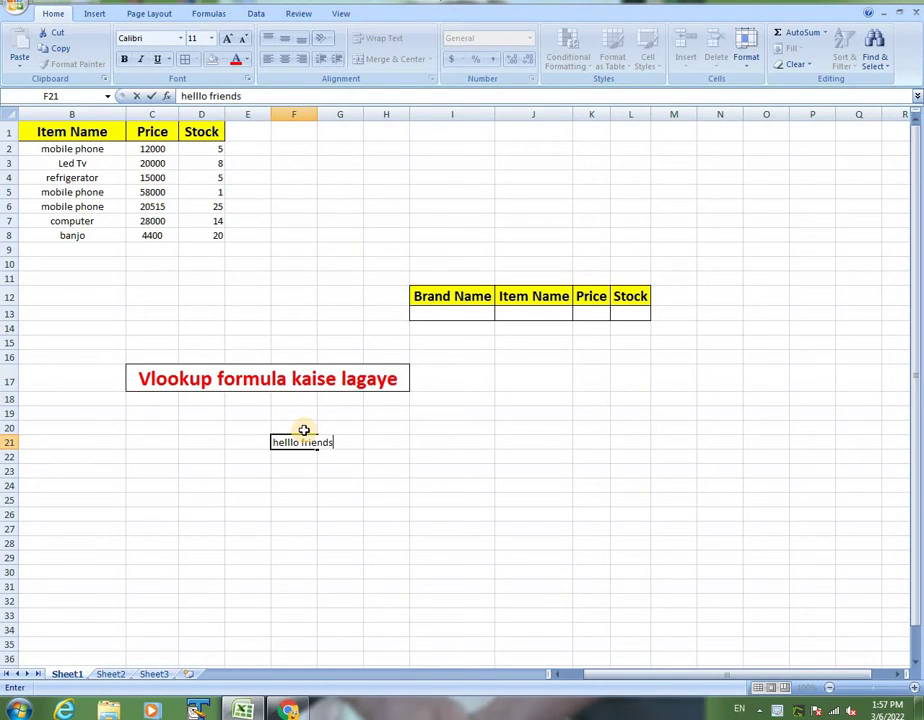
pyautogui.press('Return')
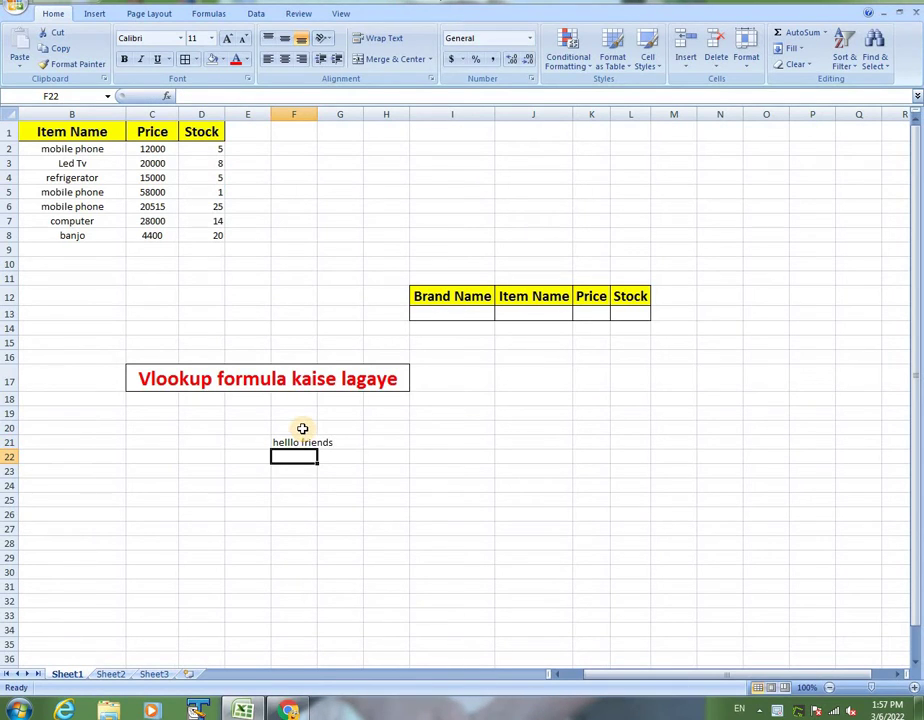
# Step: Select the Vlookup title cell and nearby cells, moving toward the lookup table
pyautogui.click(162, 372)
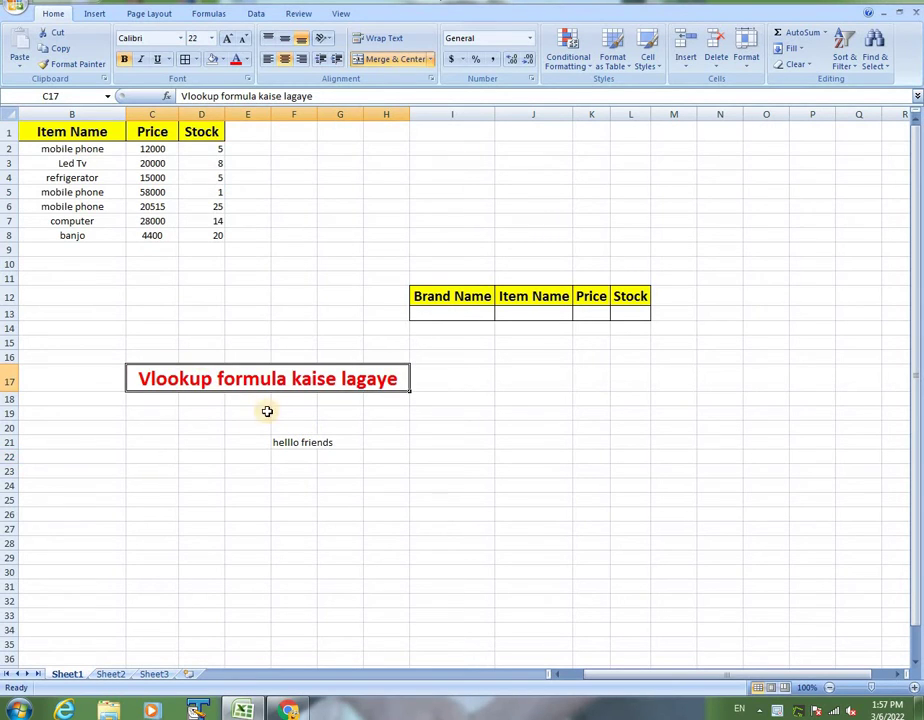
pyautogui.click(313, 443)
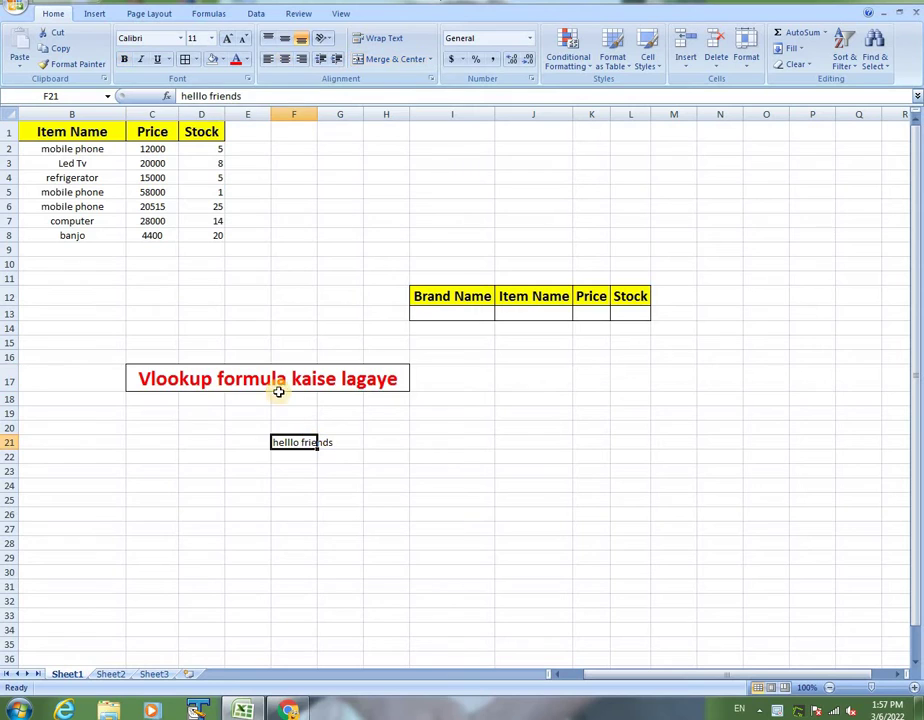
pyautogui.click(248, 376)
pyautogui.click(441, 334)
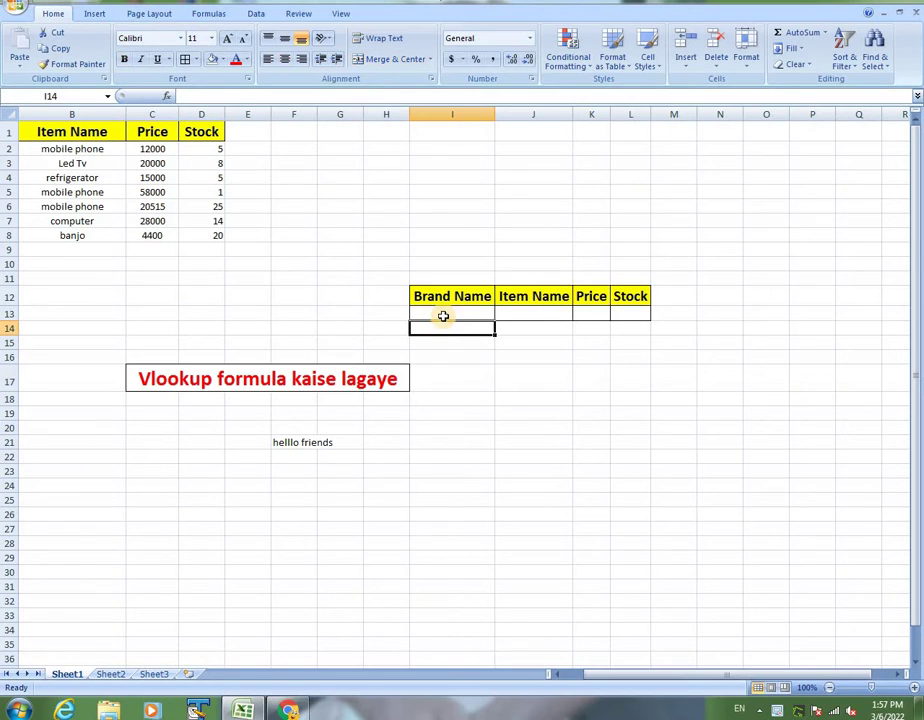
# Step: Enter =VLOOKUP(I13,A1:D8,2,0) in J13 under Item Name, showing #N/A for now
pyautogui.click(442, 316)
pyautogui.click(526, 316)
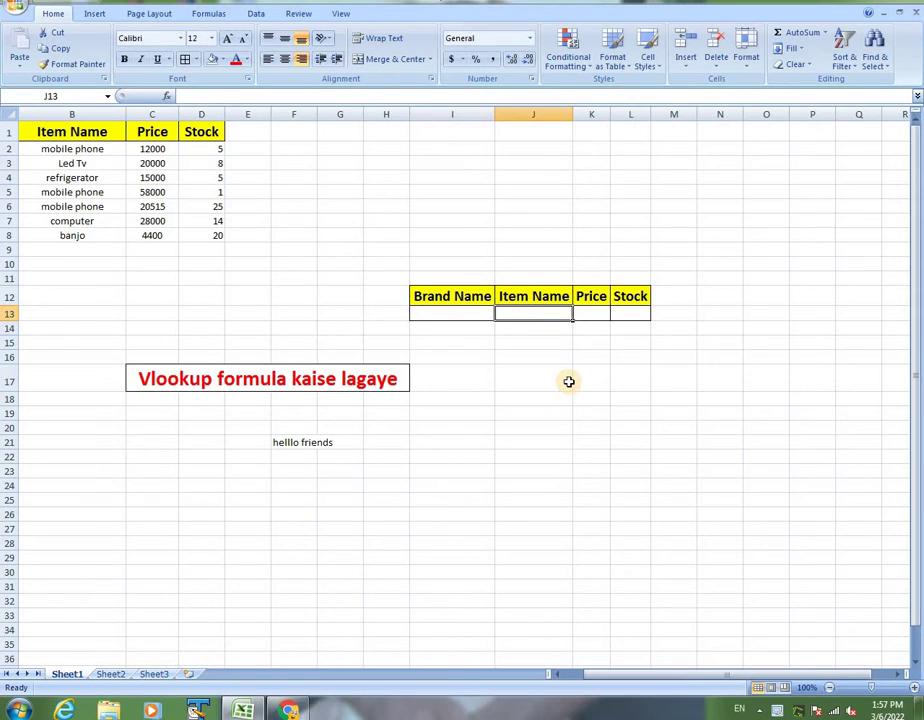
pyautogui.write('=')
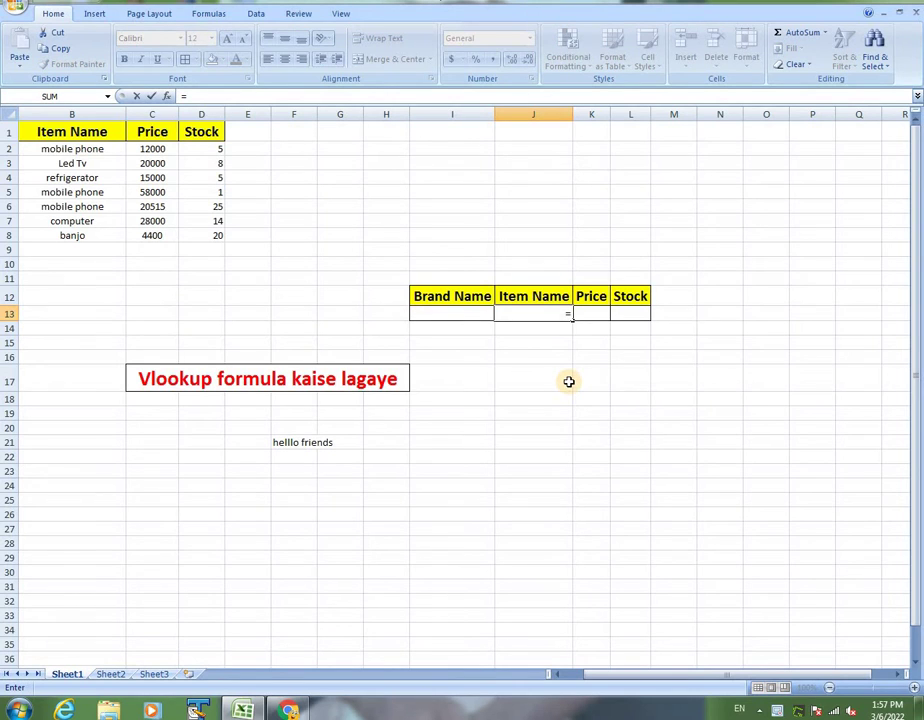
pyautogui.write('vlookup')
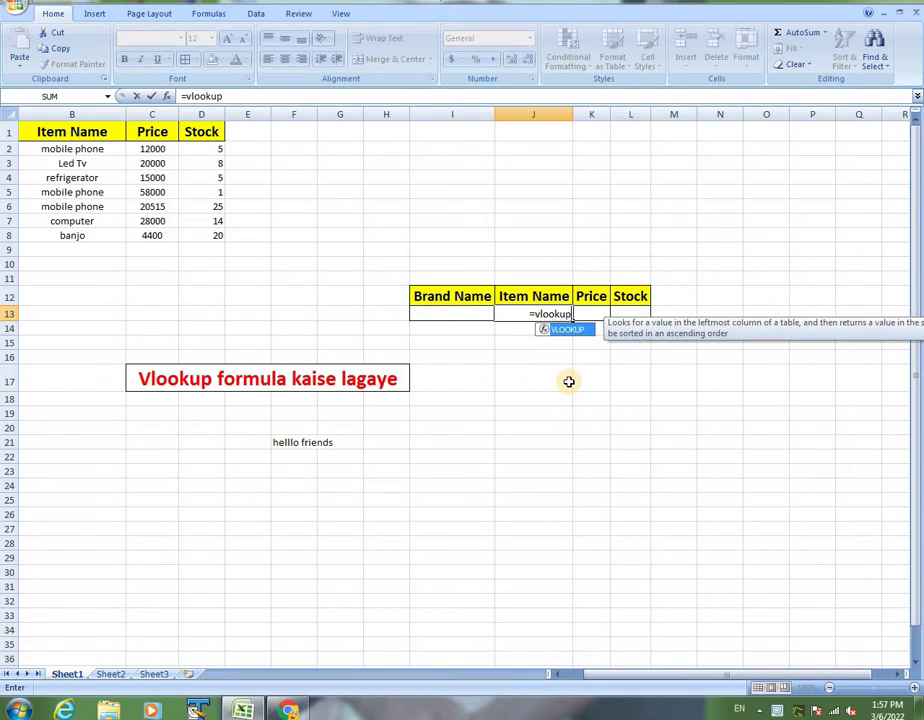
pyautogui.press('Tab')
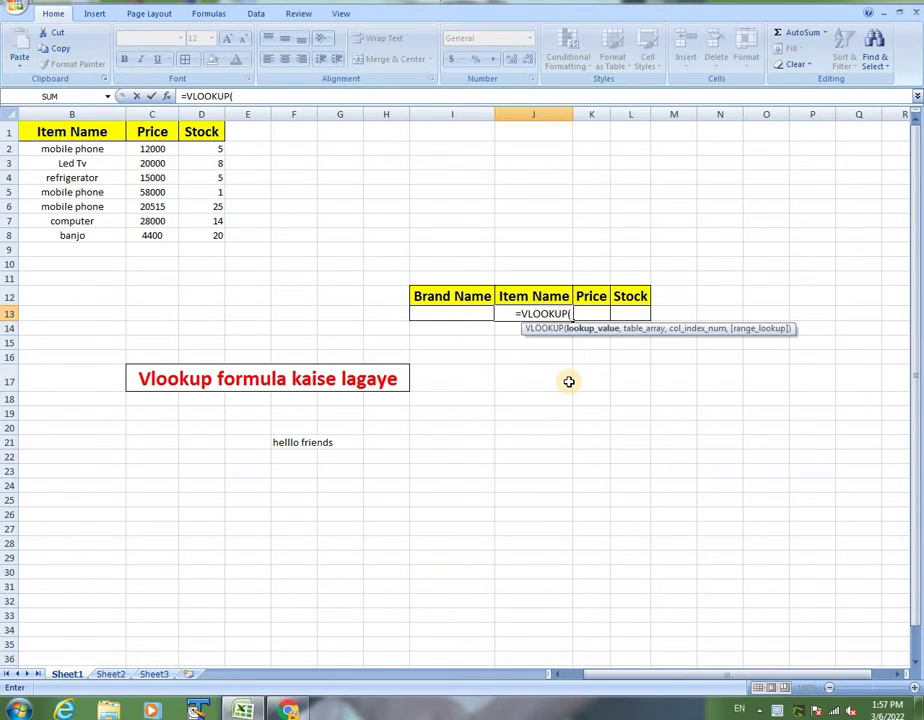
pyautogui.click(437, 310)
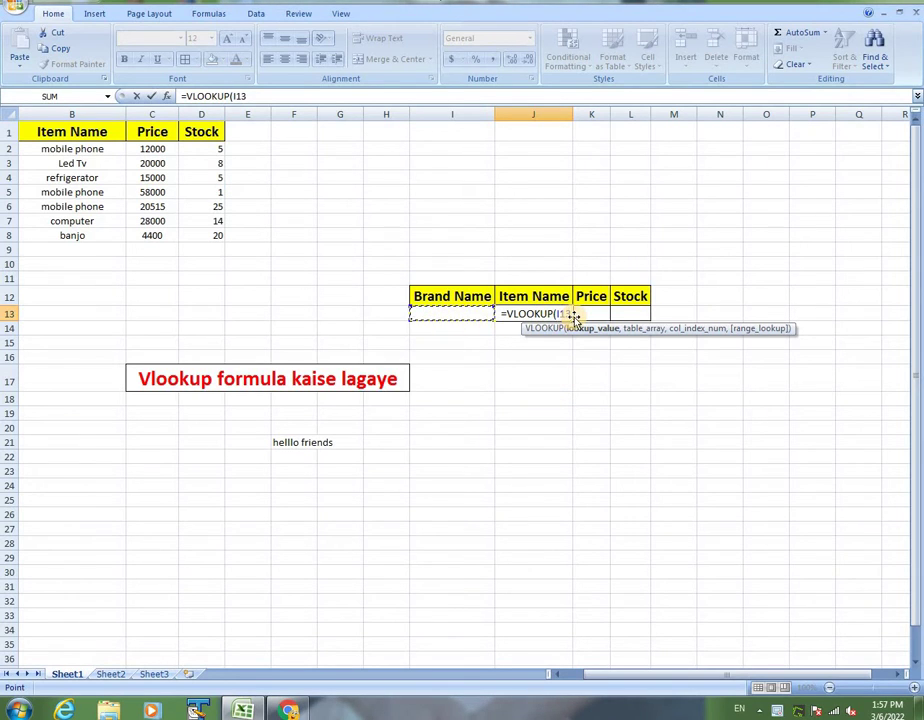
pyautogui.write(',')
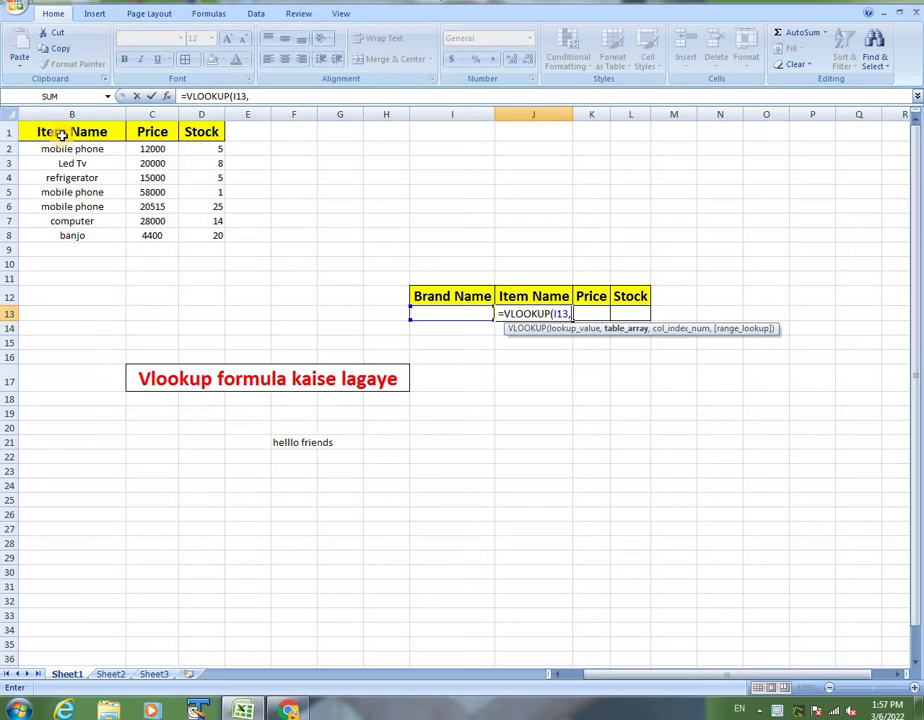
pyautogui.click(62, 133)
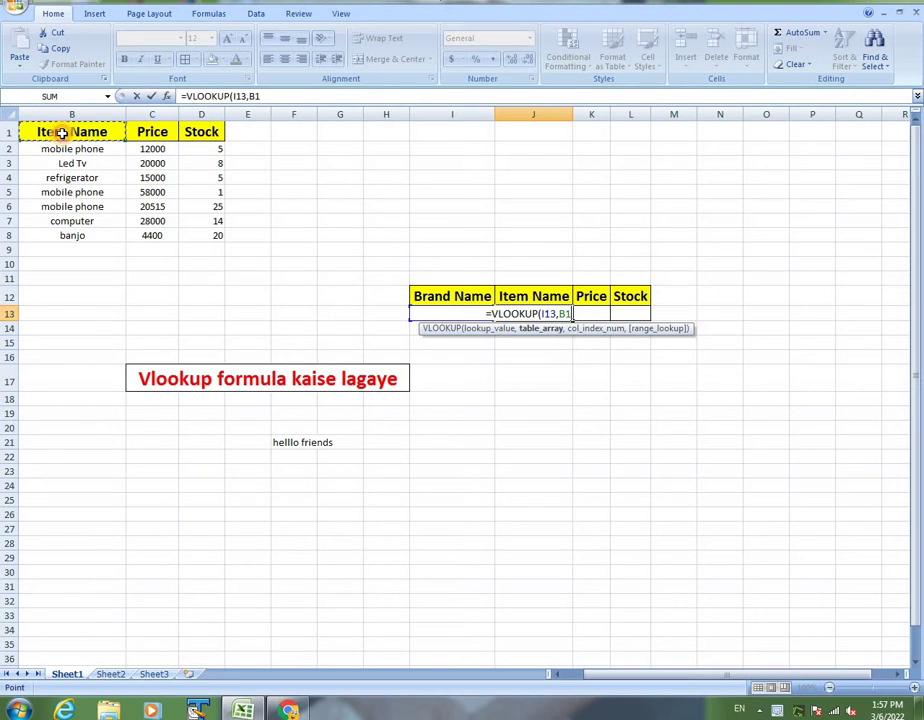
pyautogui.press('Left')
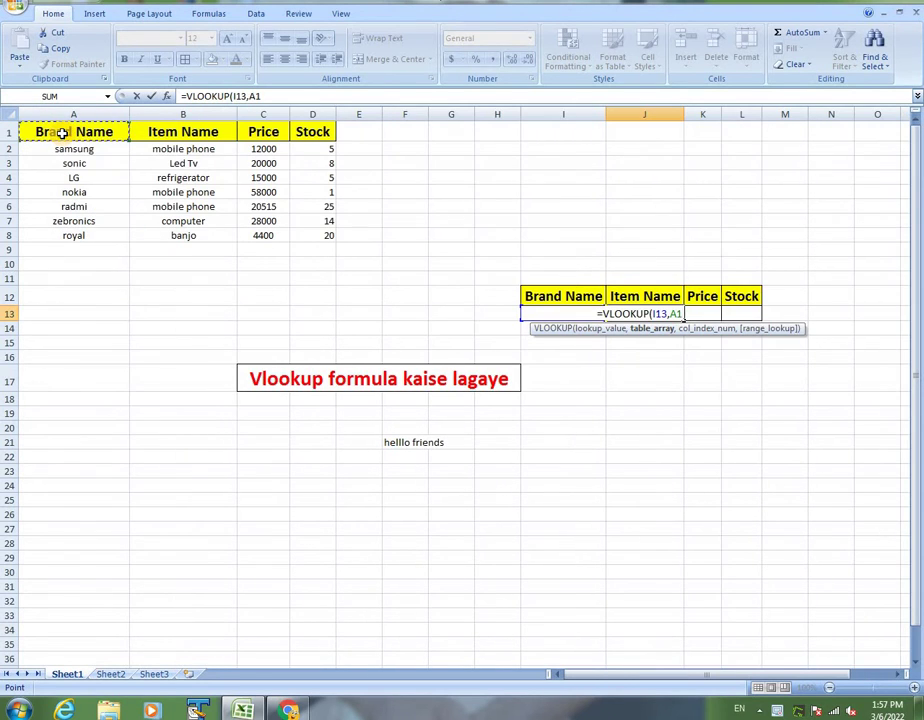
pyautogui.moveTo(62, 133); pyautogui.dragTo(310, 235)
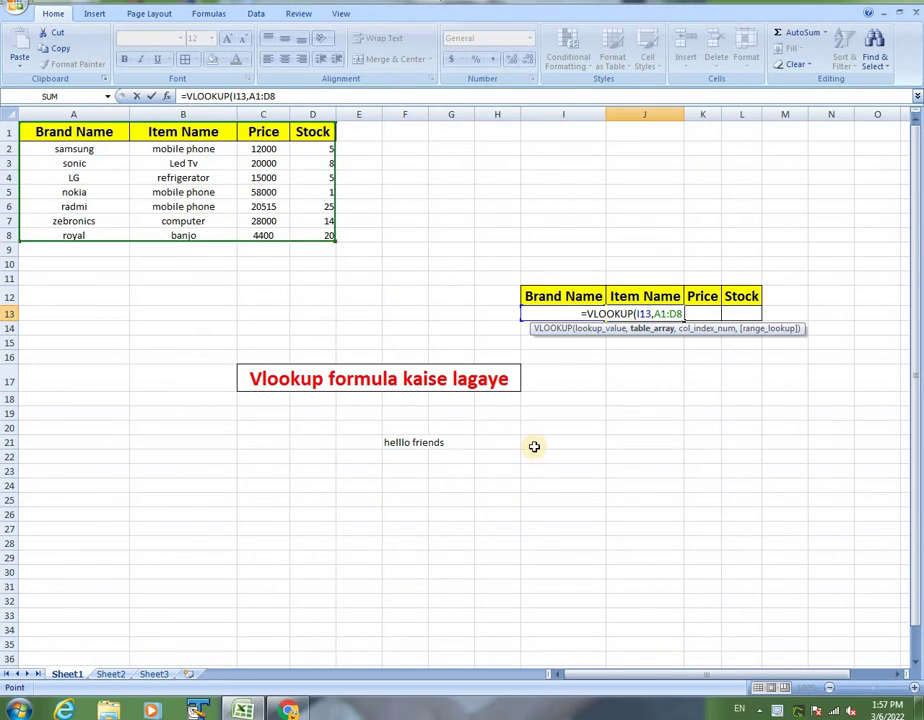
pyautogui.write(',')
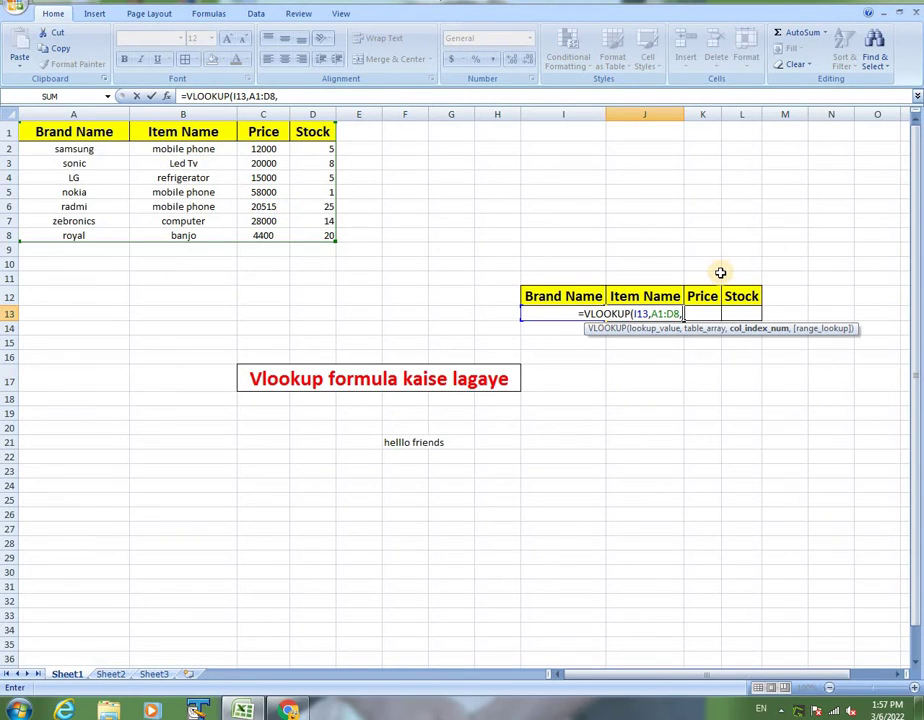
pyautogui.write('2,')
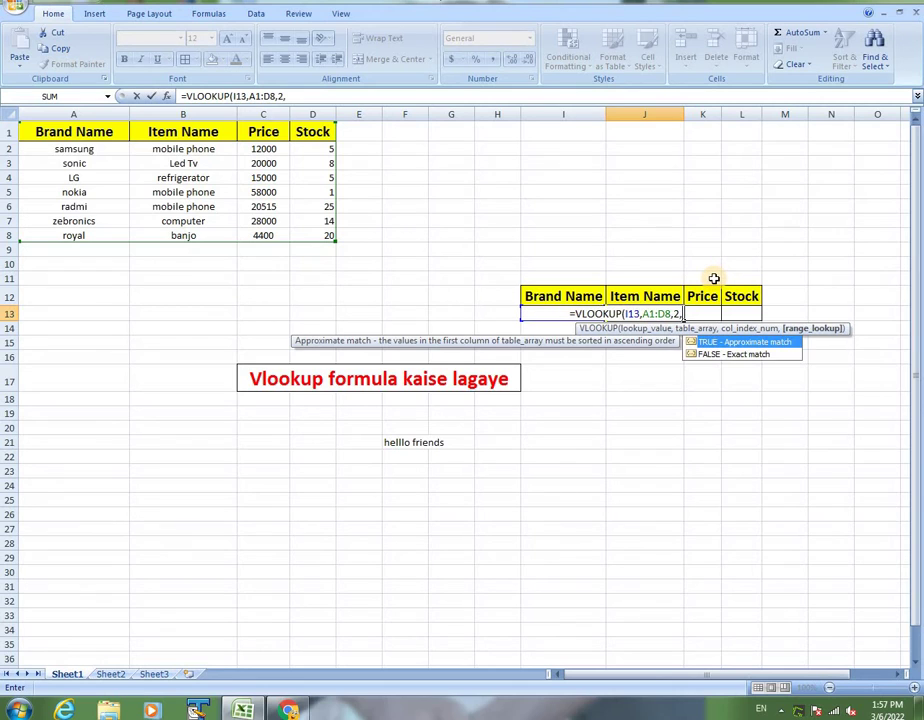
pyautogui.write('0')
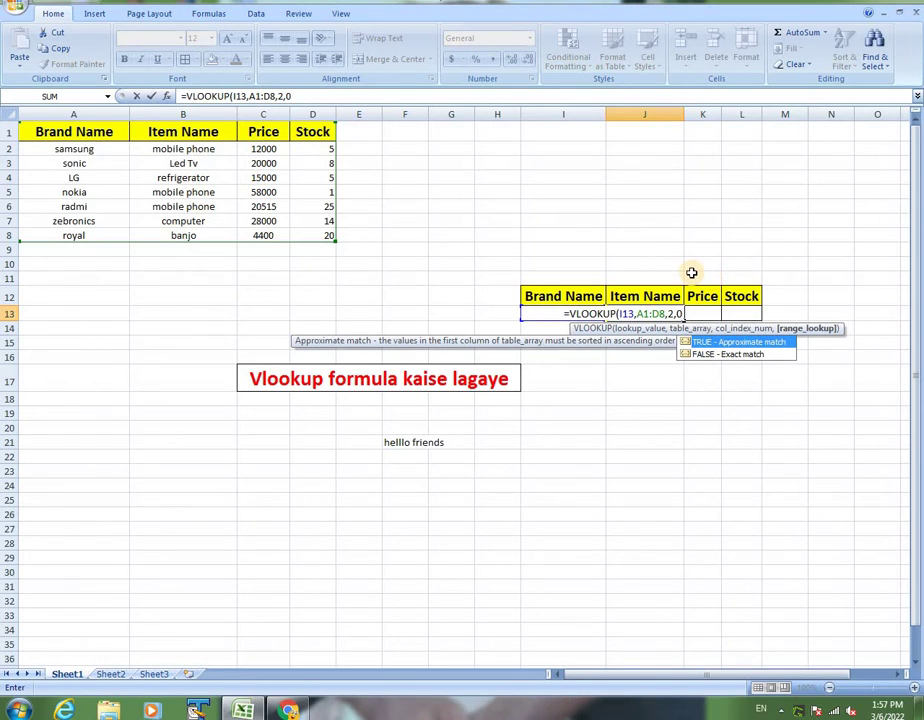
pyautogui.write(')')
pyautogui.press('Return')
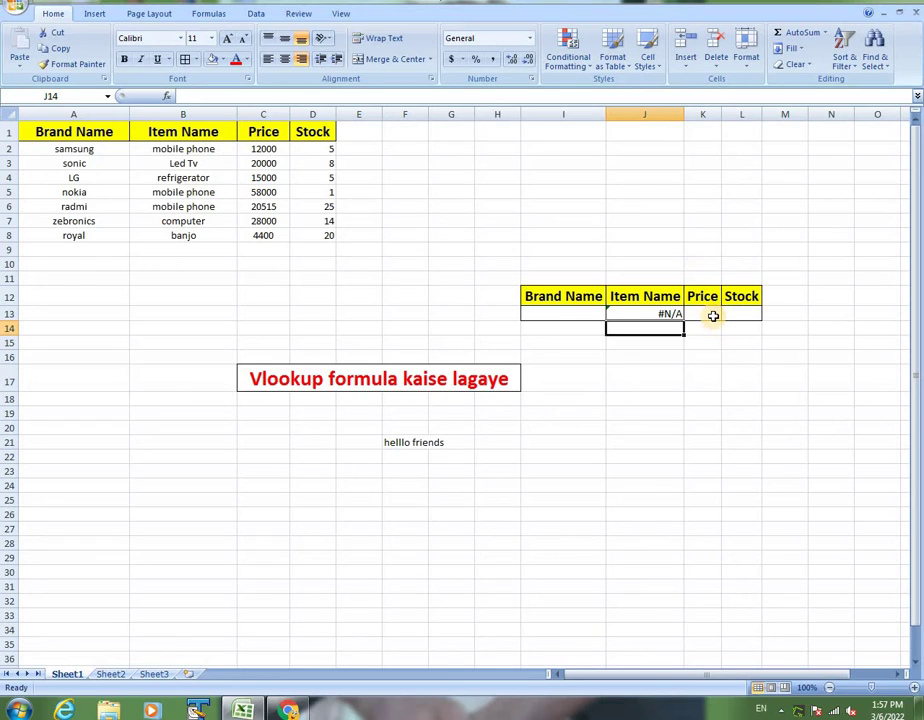
# Step: Type samsung into Brand Name cell I13 so J13 returns mobile phone
pyautogui.click(713, 316)
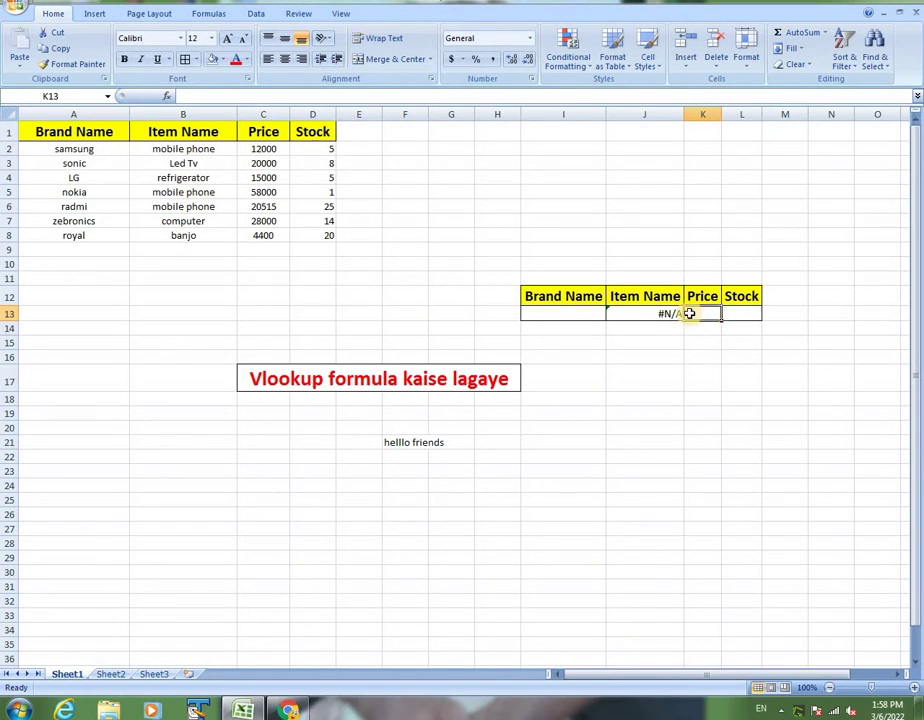
pyautogui.click(562, 313)
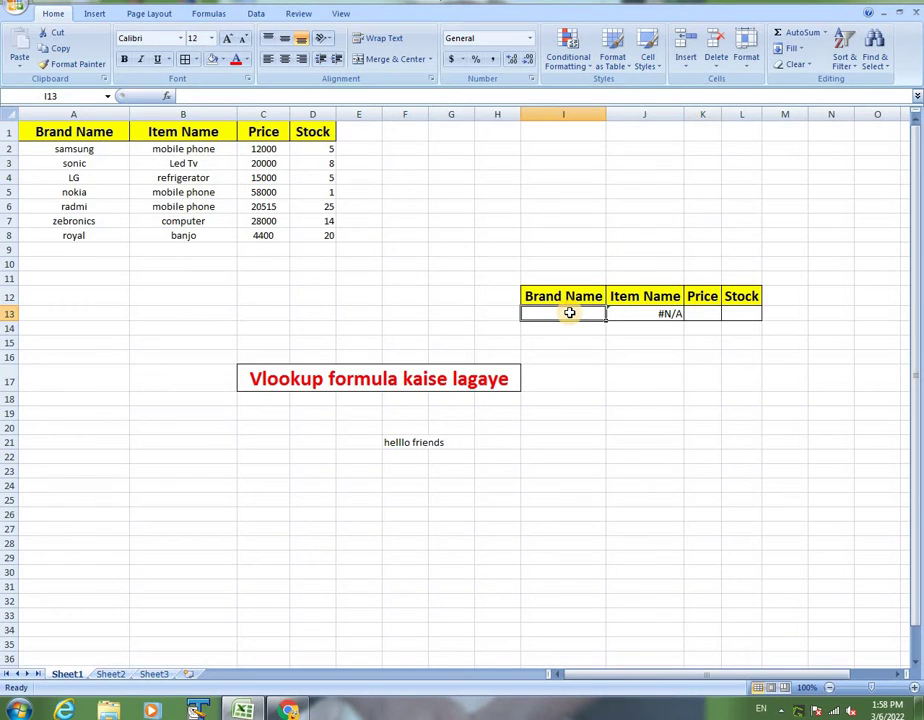
pyautogui.write('samsung')
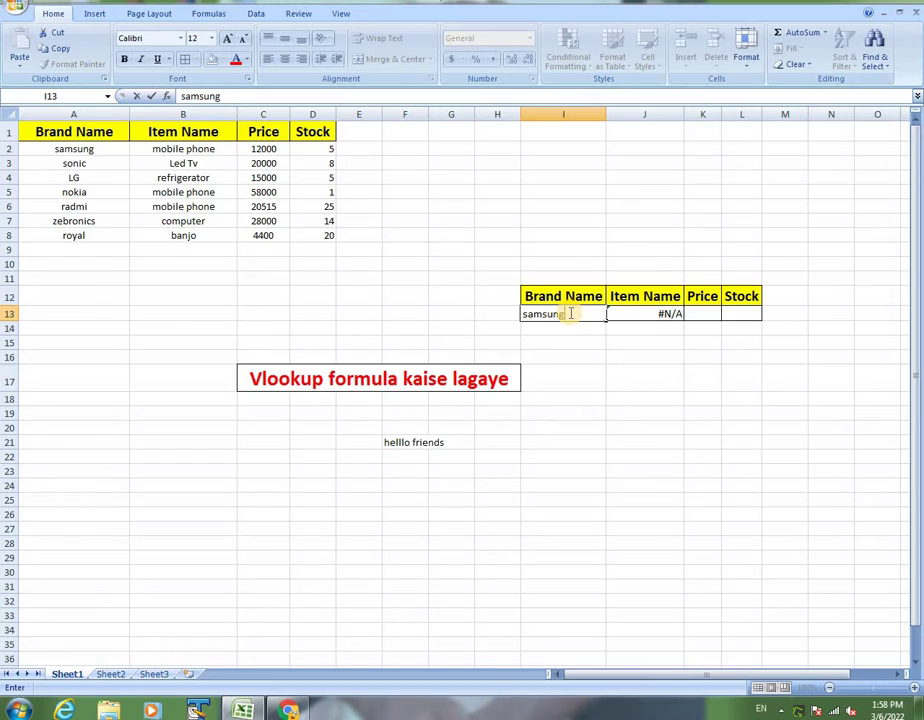
pyautogui.press('Return')
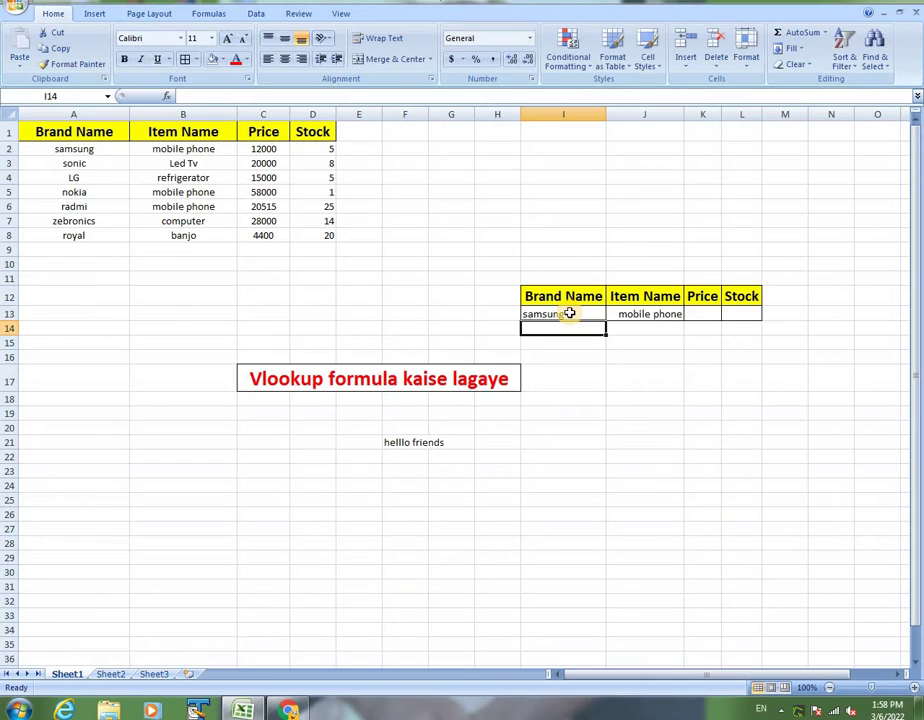
pyautogui.click(697, 313)
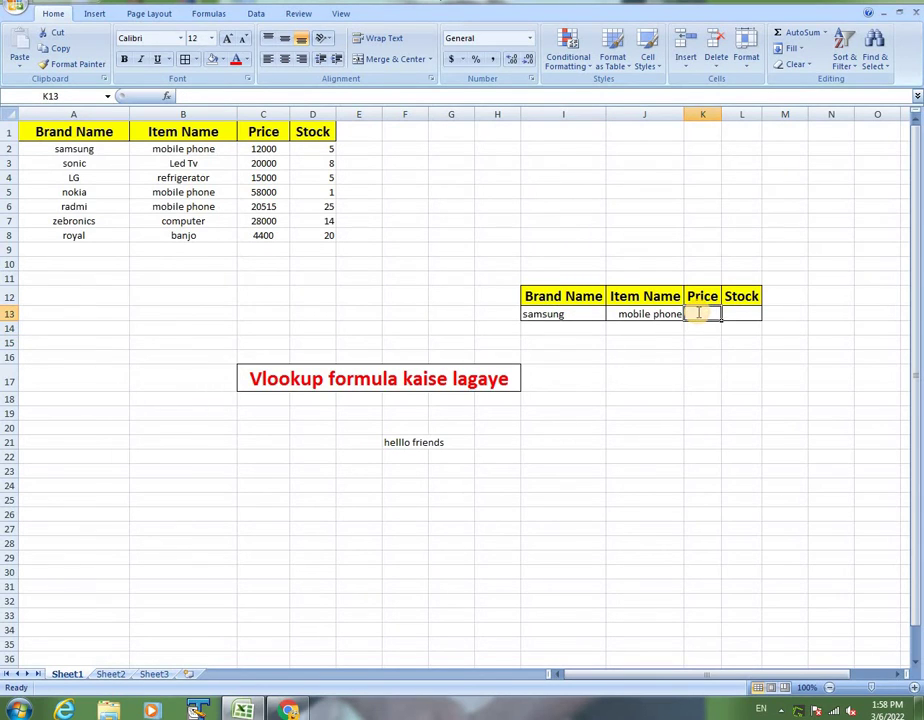
# Step: Start a VLOOKUP in K13 on I13 and A1:D8, then erase the mistaken arguments
pyautogui.write('=vlookup')
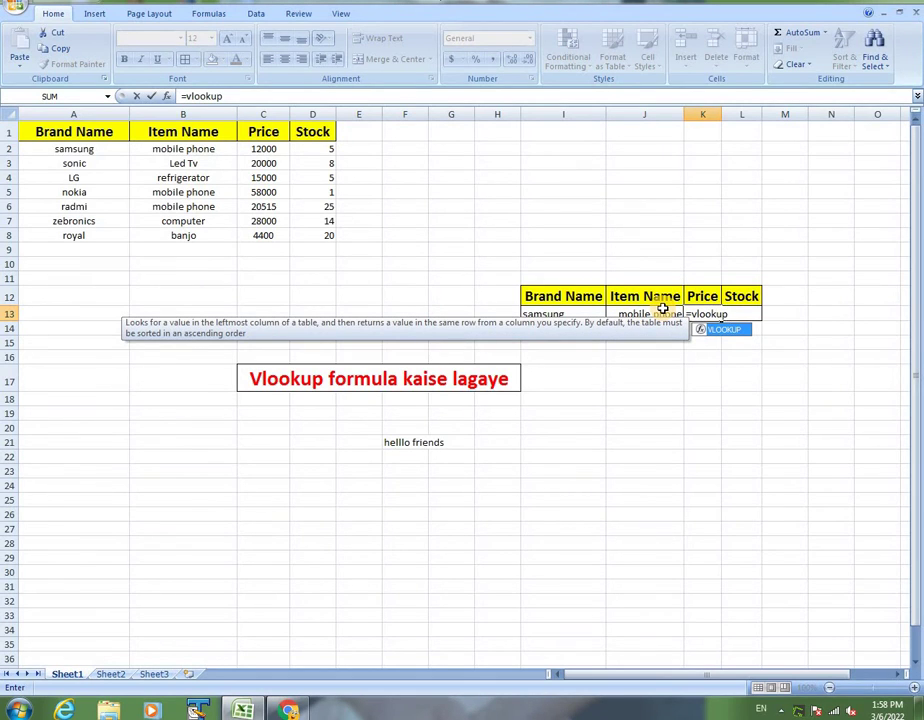
pyautogui.press('Tab')
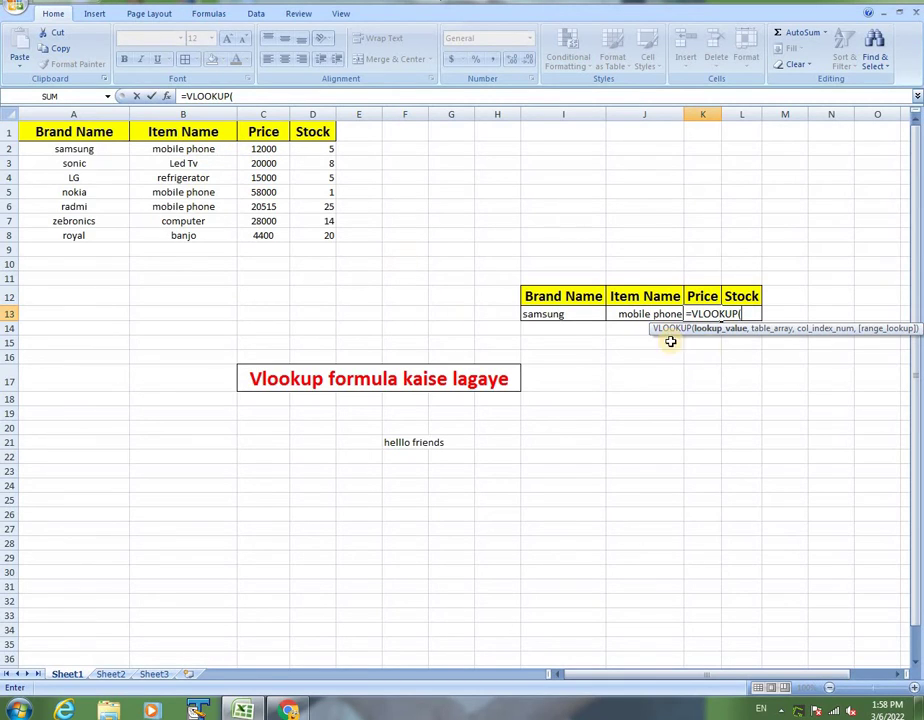
pyautogui.click(579, 313)
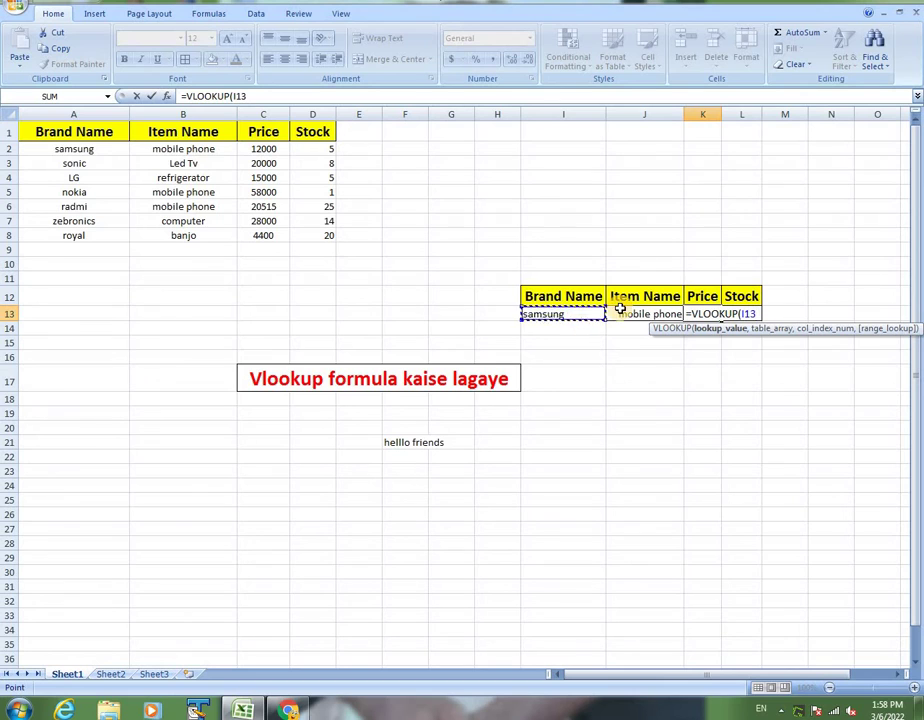
pyautogui.moveTo(102, 130); pyautogui.dragTo(308, 230)
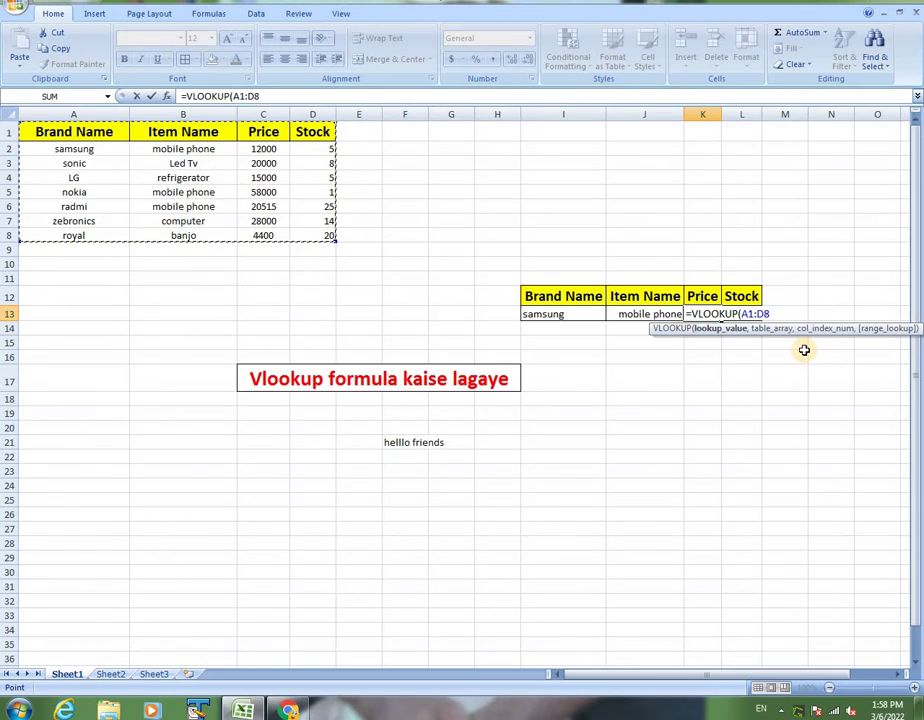
pyautogui.write(',')
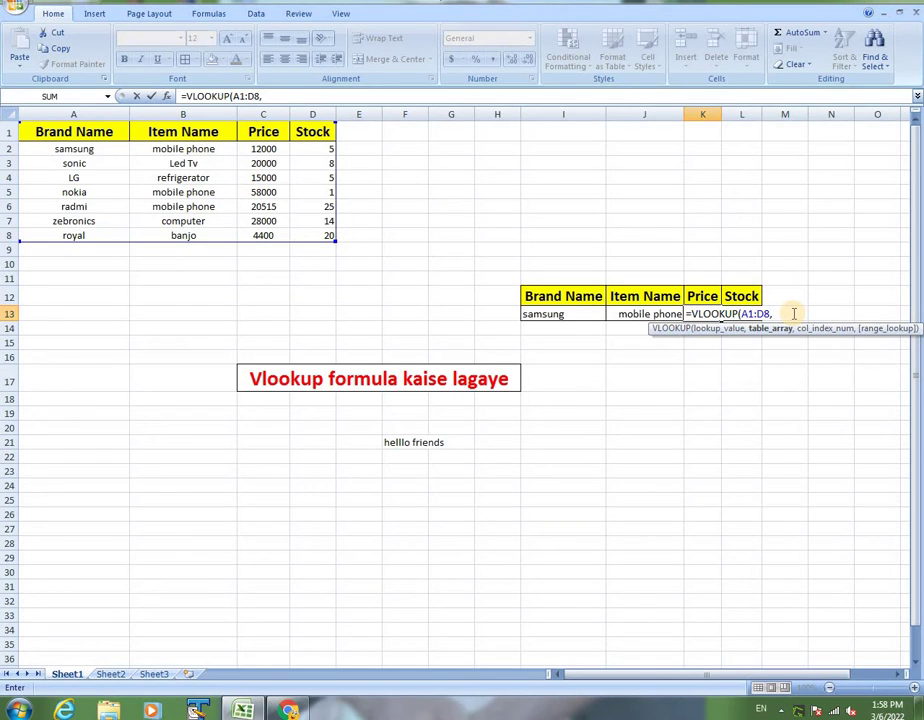
pyautogui.press('BackSpace')
pyautogui.press('BackSpace')
pyautogui.press('BackSpace')
pyautogui.press('BackSpace')
pyautogui.press('BackSpace')
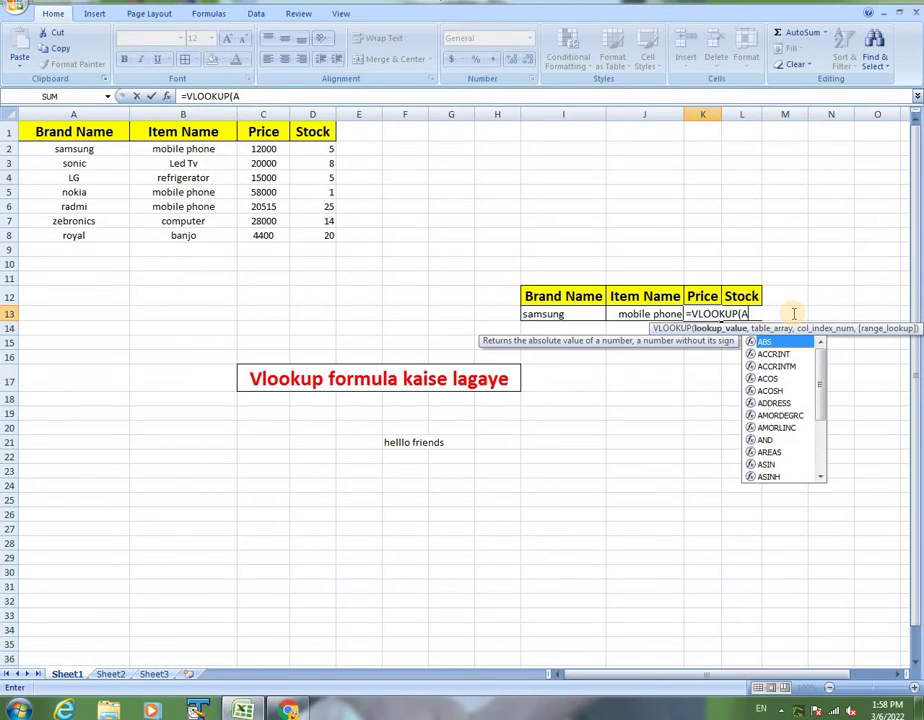
pyautogui.press('BackSpace')
# Step: Complete =VLOOKUP(I13,A1:D8,3,0) in K13 so the Price shows 12000
pyautogui.click(574, 314)
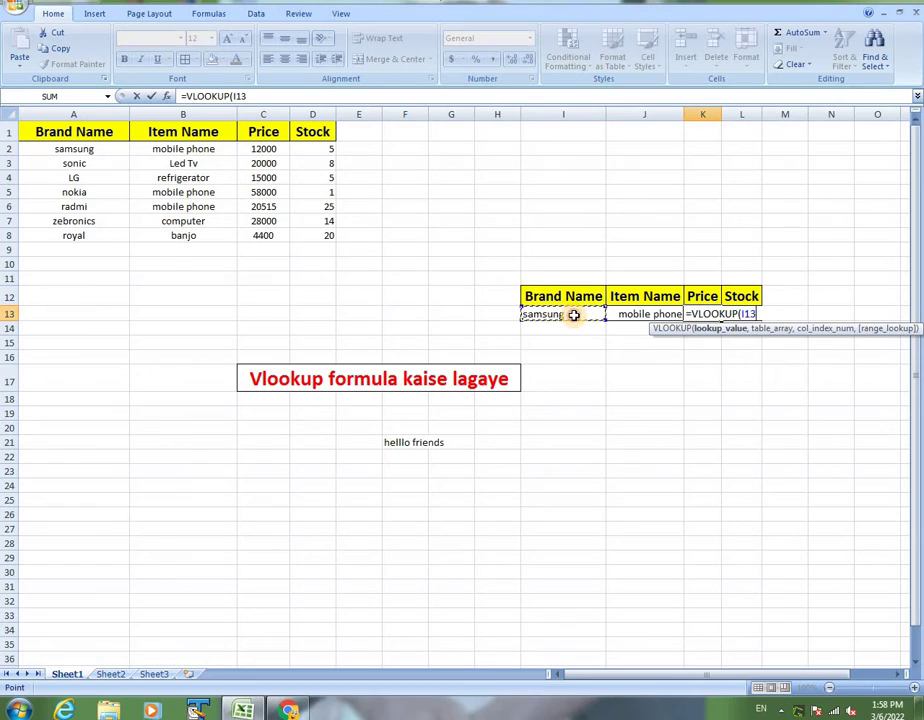
pyautogui.write(',')
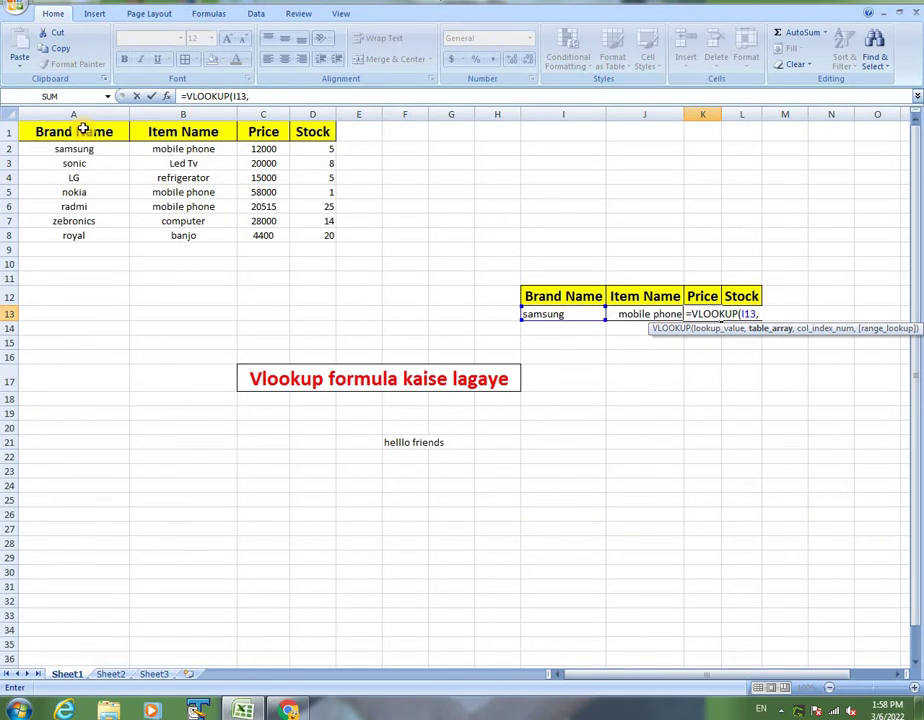
pyautogui.moveTo(82, 131)
pyautogui.mouseDown()
pyautogui.moveTo(176, 188)
pyautogui.moveTo(311, 233)
pyautogui.mouseUp()
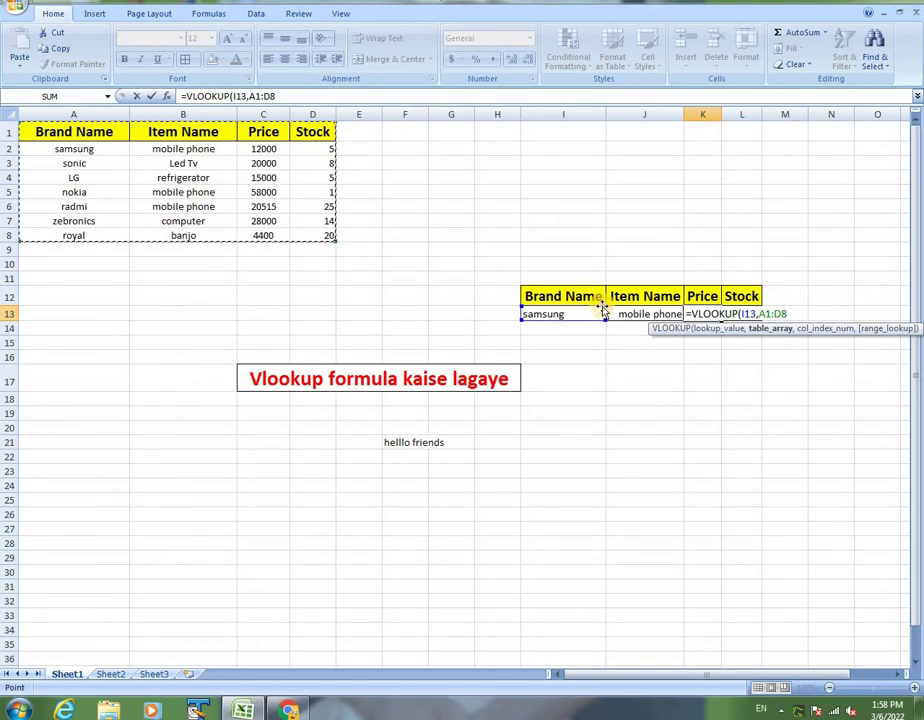
pyautogui.write(',')
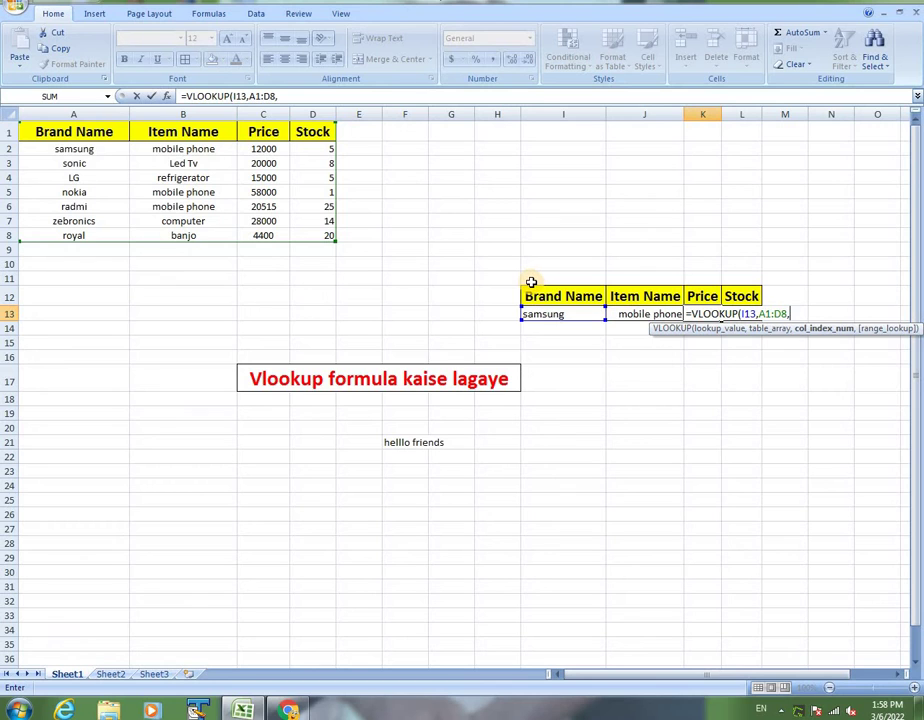
pyautogui.write(',')
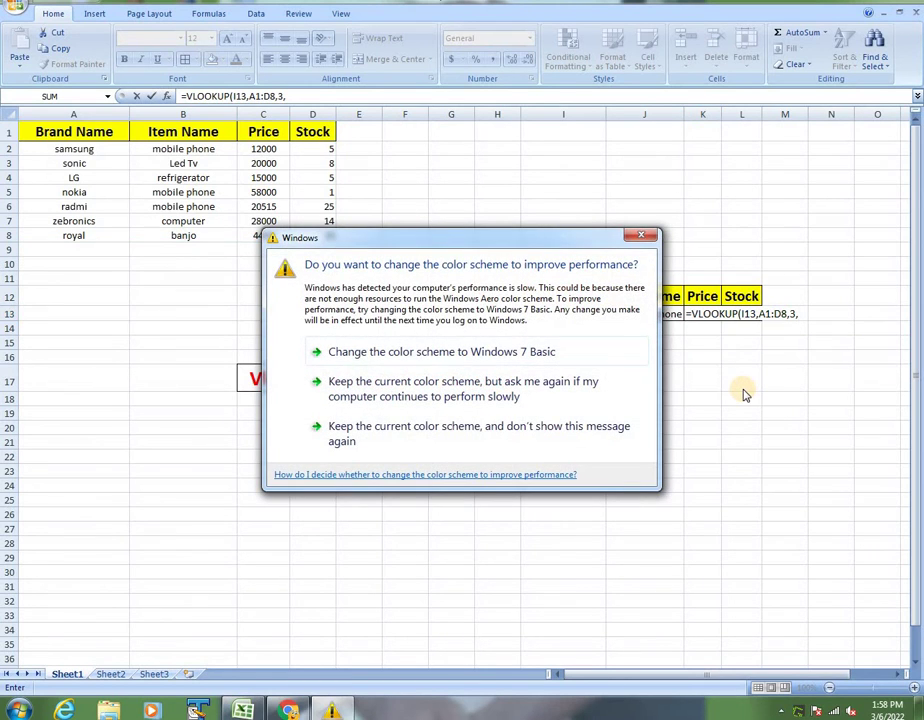
pyautogui.click(642, 236)
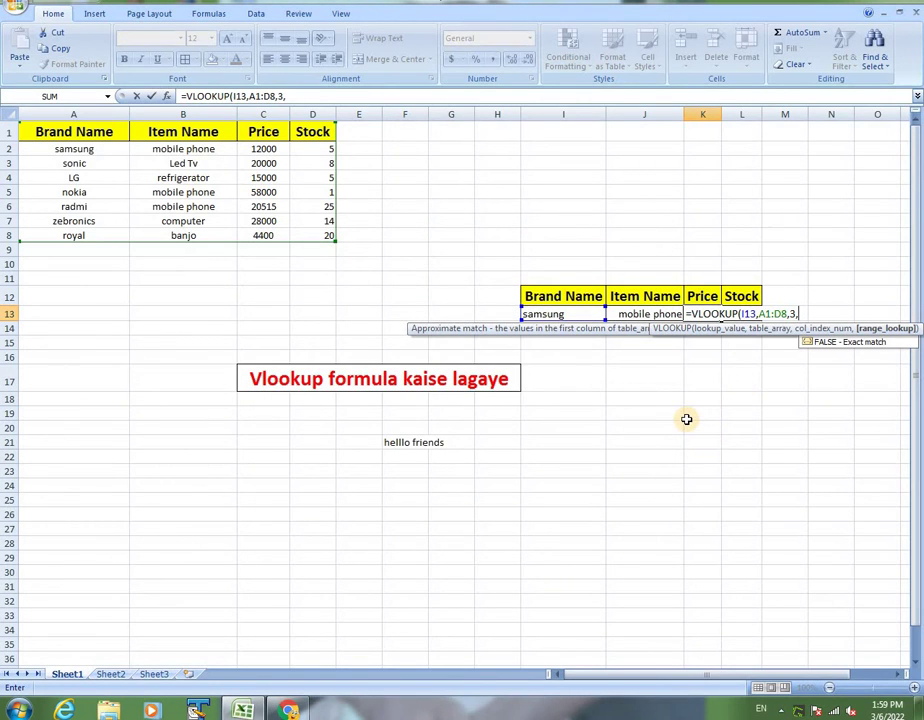
pyautogui.write('0)')
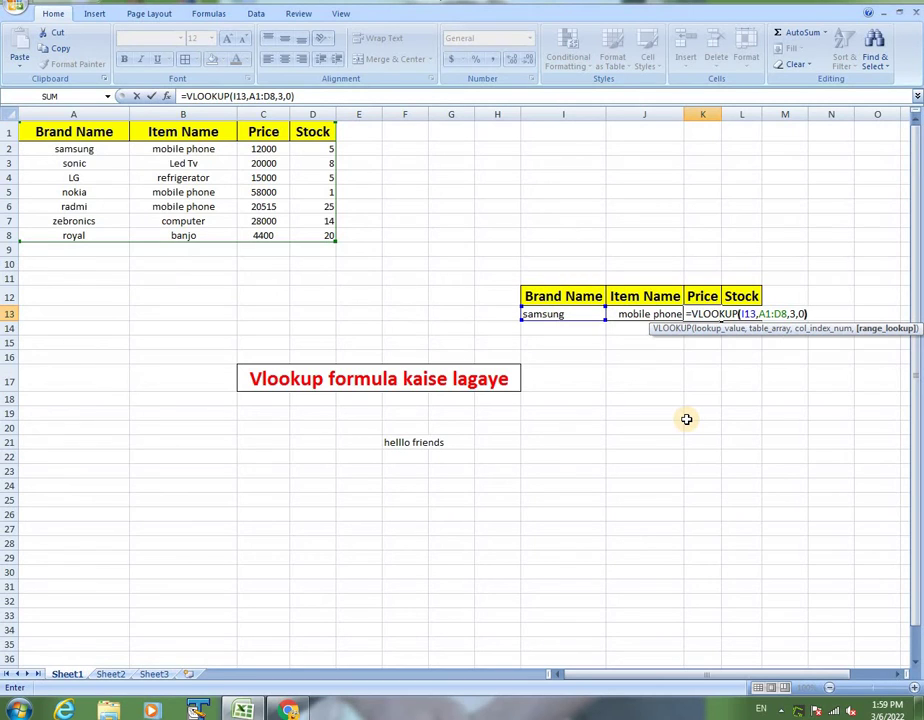
pyautogui.press('Return')
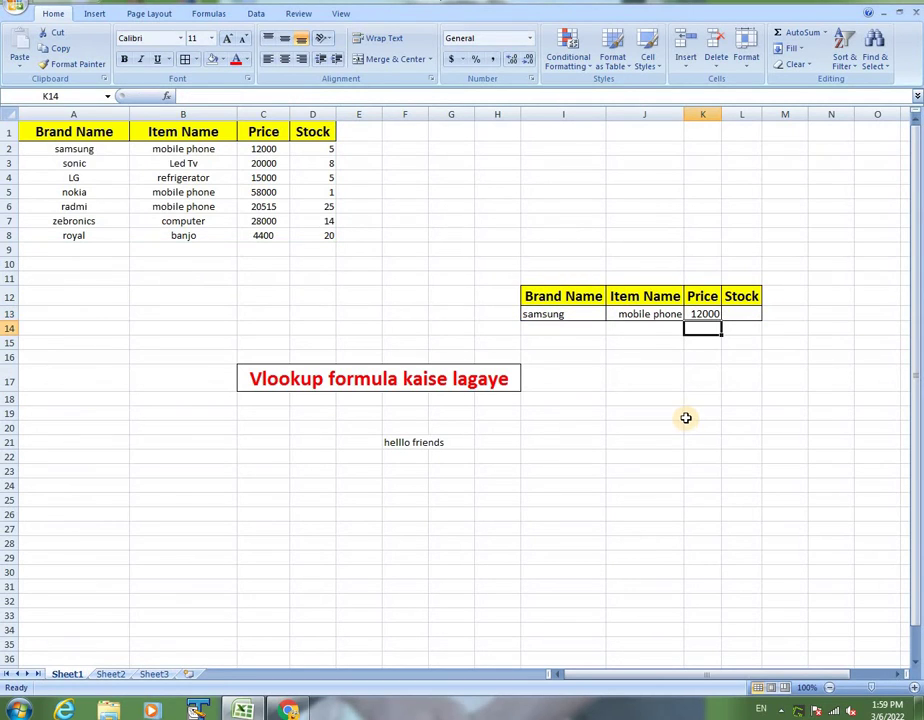
# Step: Enter =VLOOKUP(I13,A1:D8,4,0) in Stock cell L13, returning 5 for samsung
pyautogui.click(740, 313)
pyautogui.write('=')
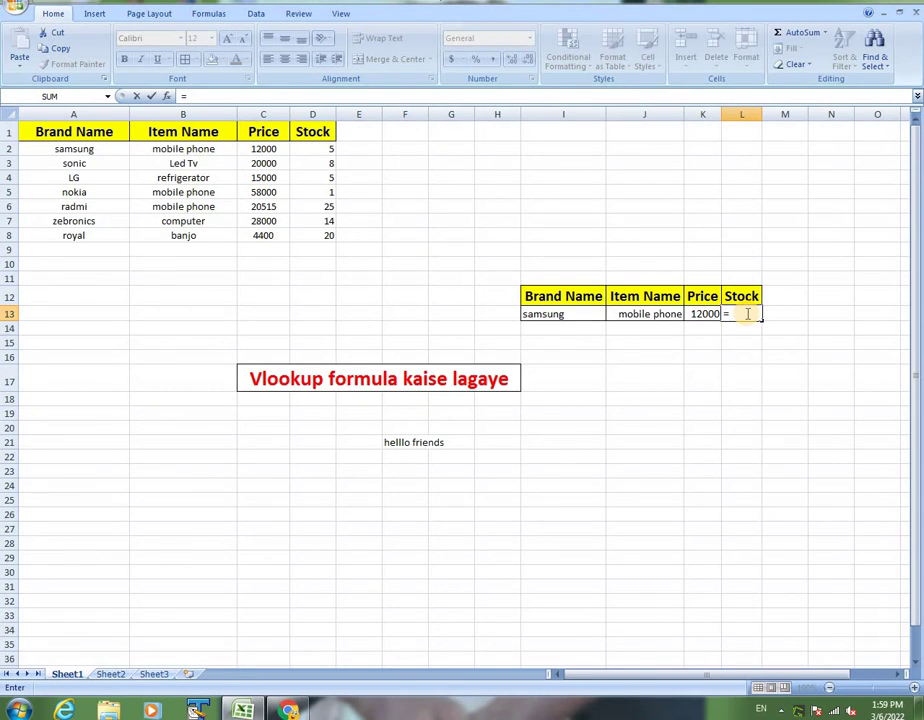
pyautogui.write('vloo')
pyautogui.press('Tab')
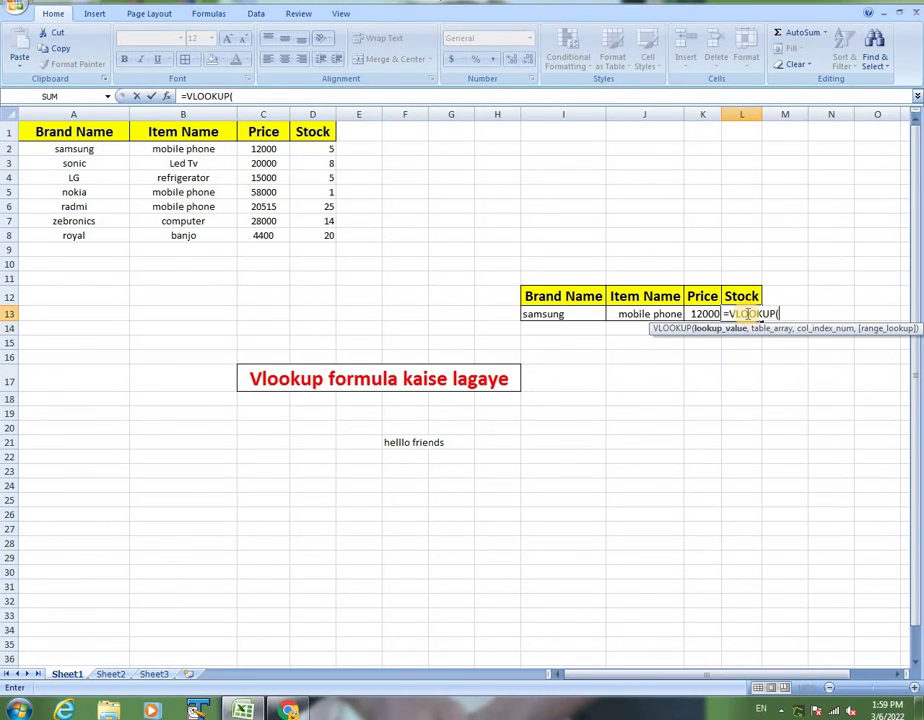
pyautogui.click(577, 314)
pyautogui.write(',')
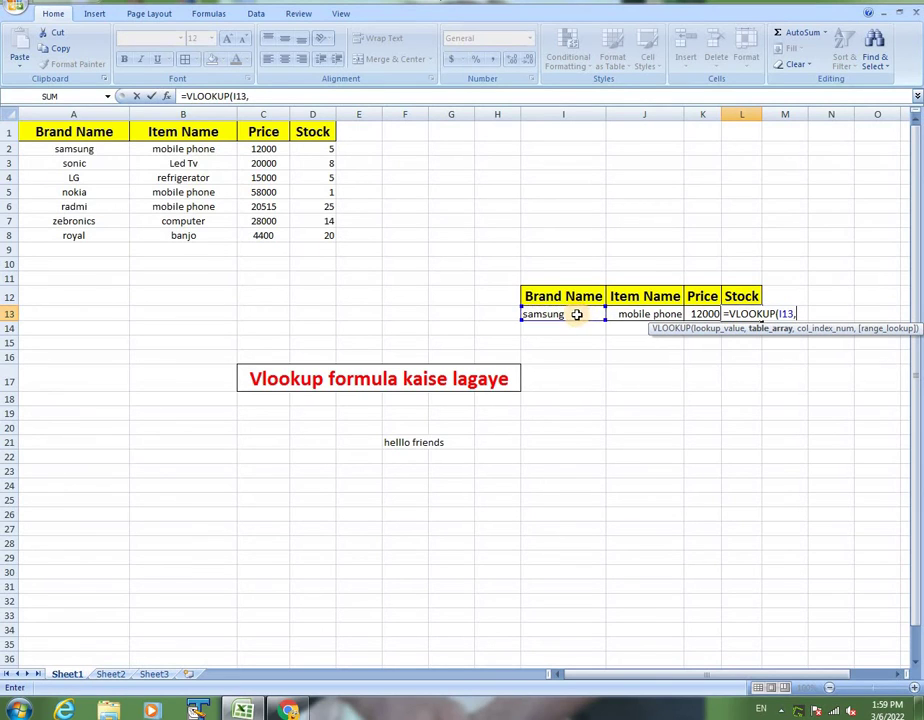
pyautogui.moveTo(78, 122)
pyautogui.mouseDown()
pyautogui.moveTo(287, 219)
pyautogui.moveTo(338, 232)
pyautogui.mouseUp()
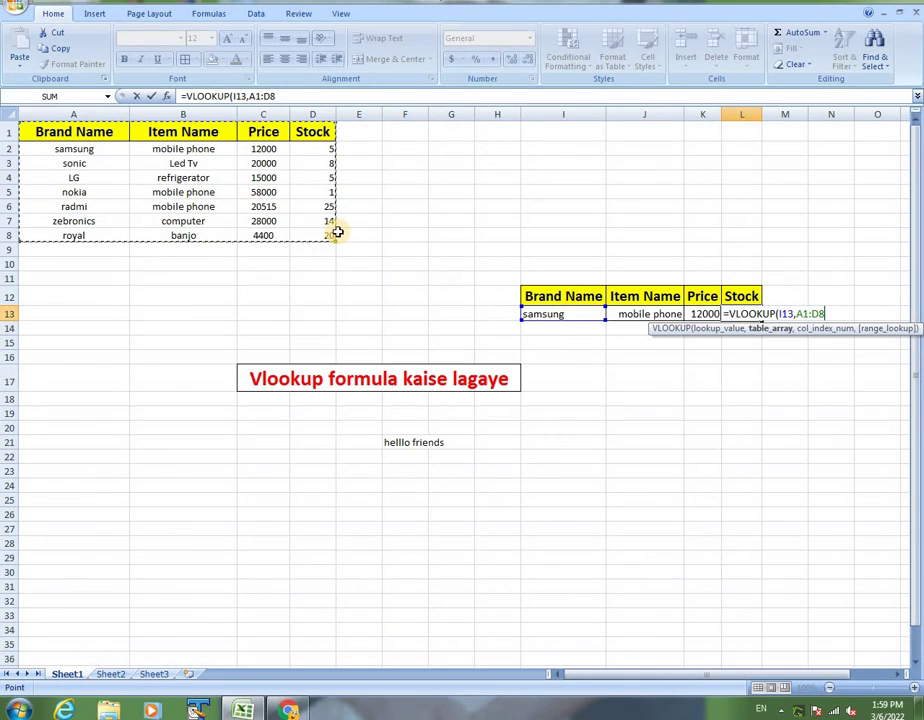
pyautogui.write(',')
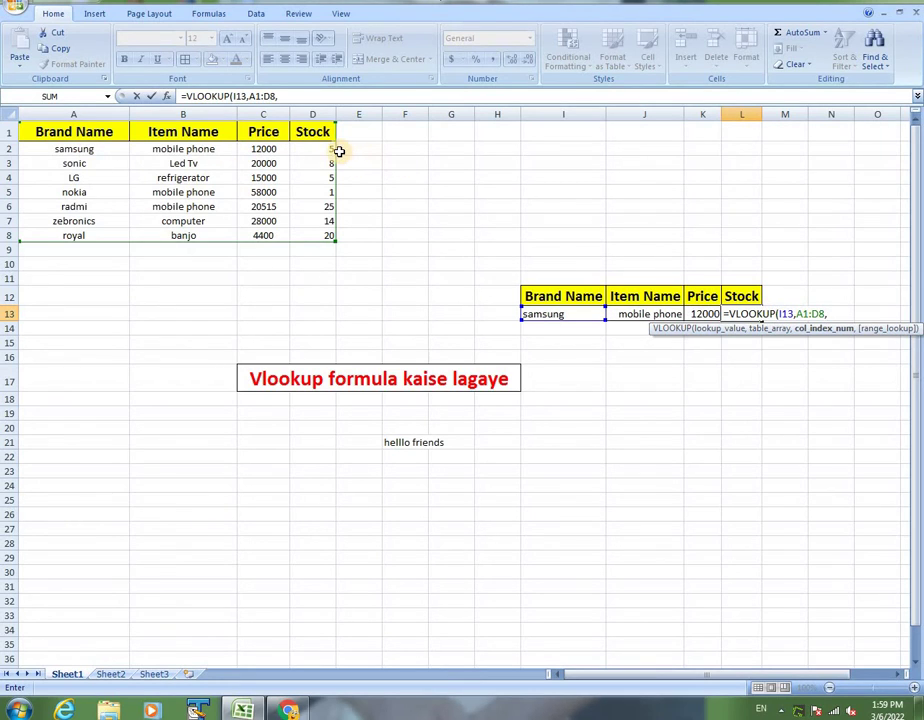
pyautogui.write('4')
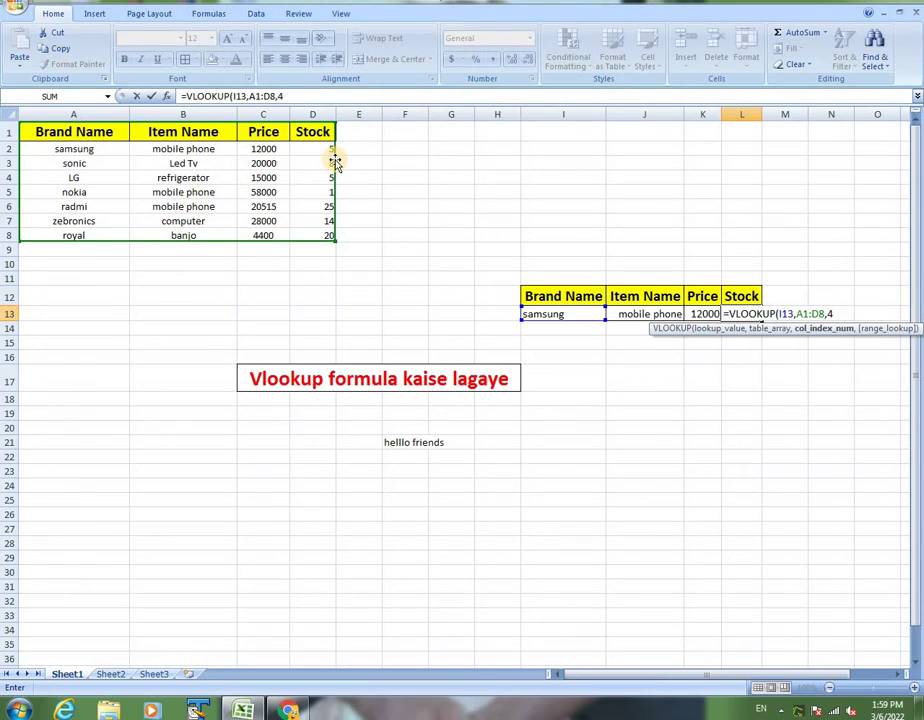
pyautogui.write(',0')
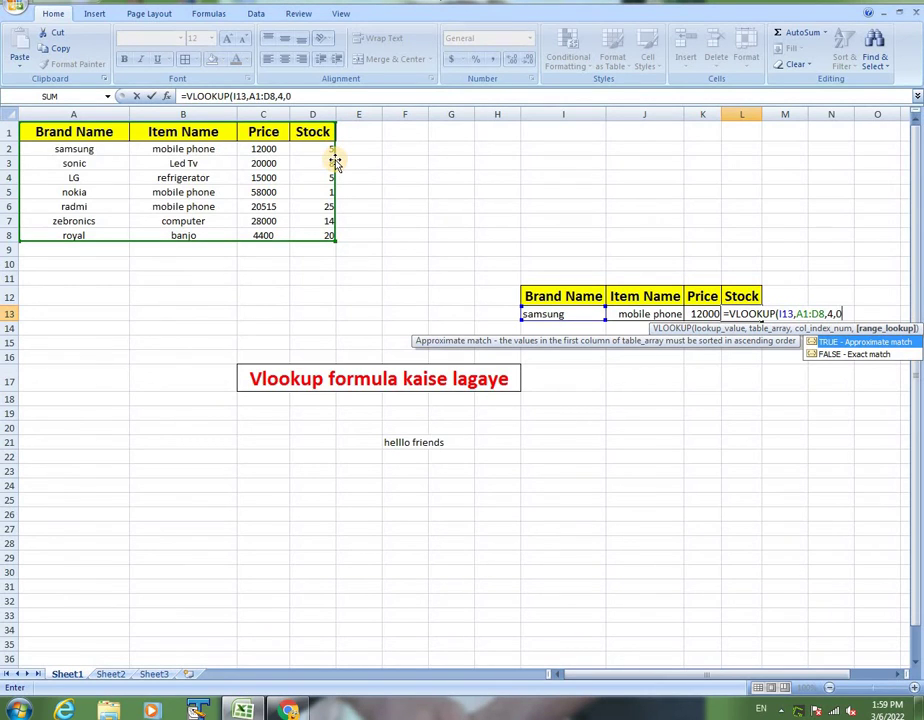
pyautogui.write(')')
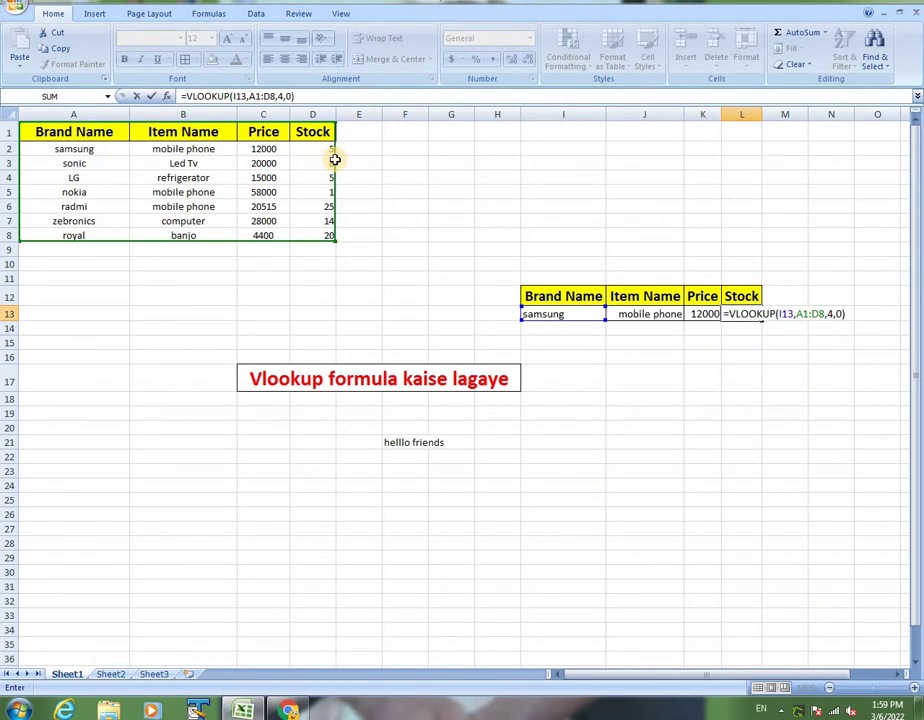
pyautogui.press('Return')
pyautogui.click(590, 342)
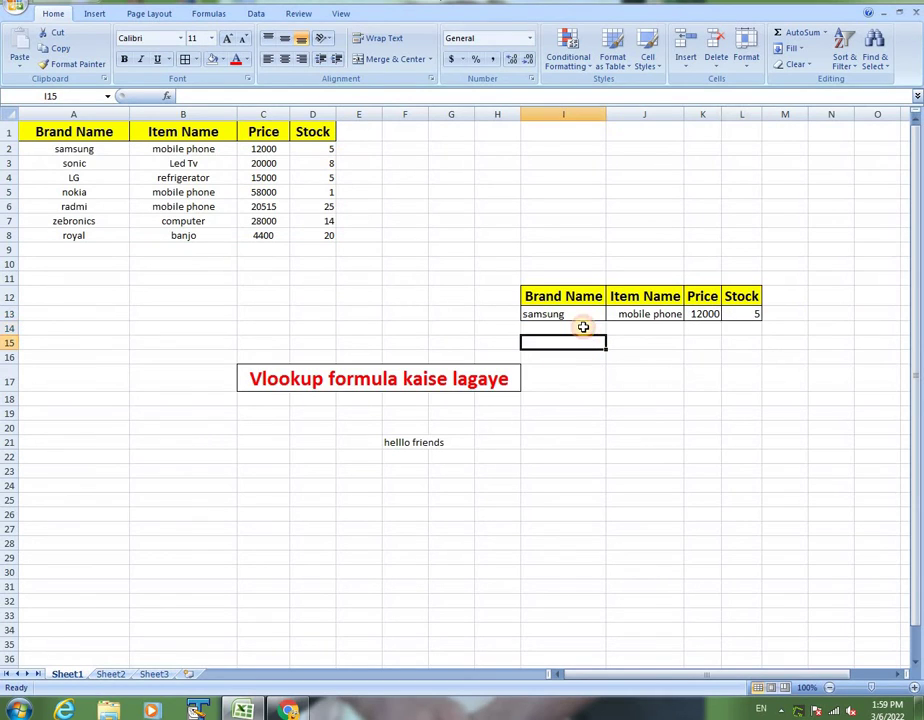
# Step: Give I13 a List data validation with source =$A$1:$A$8
pyautogui.click(574, 315)
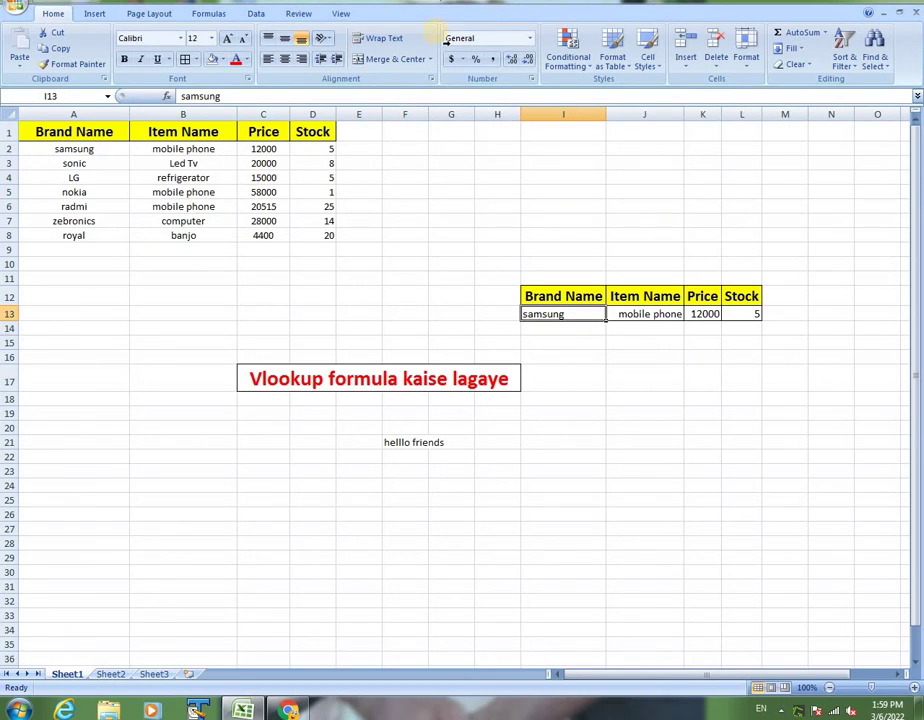
pyautogui.click(256, 13)
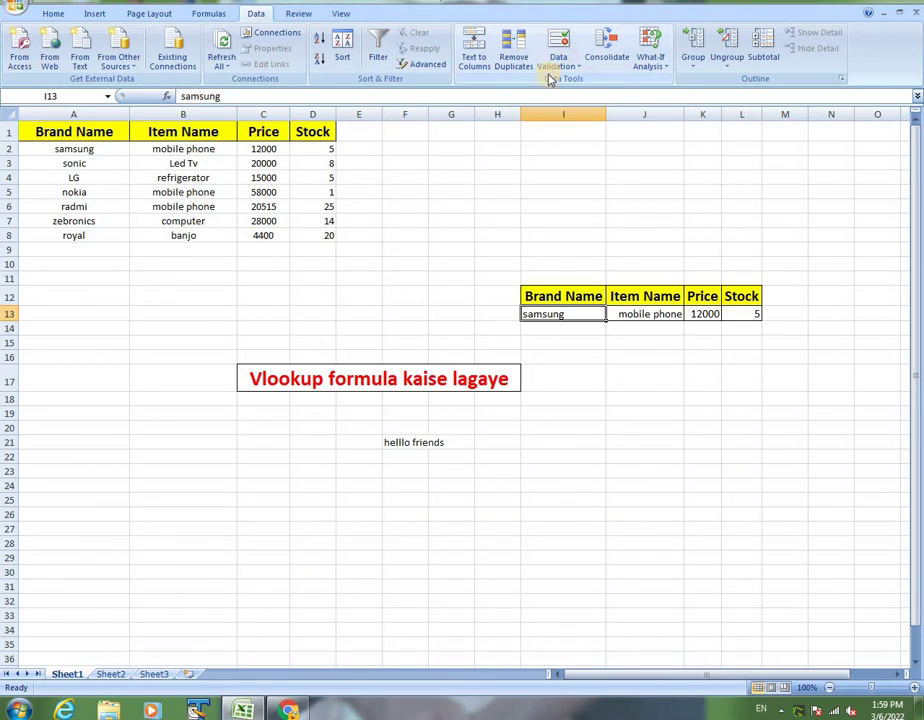
pyautogui.click(559, 62)
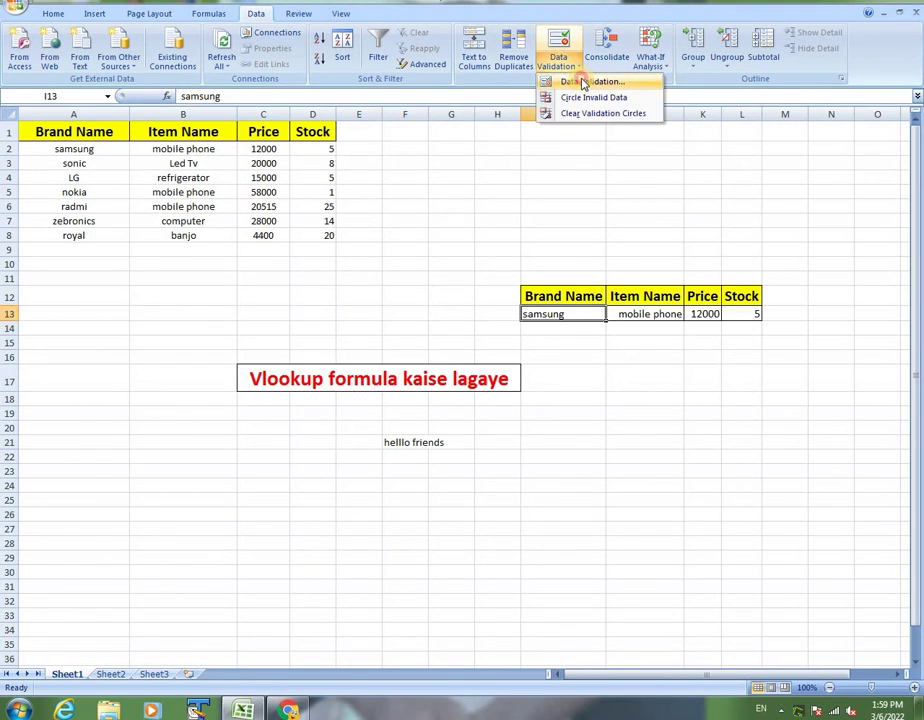
pyautogui.click(584, 82)
pyautogui.click(241, 381)
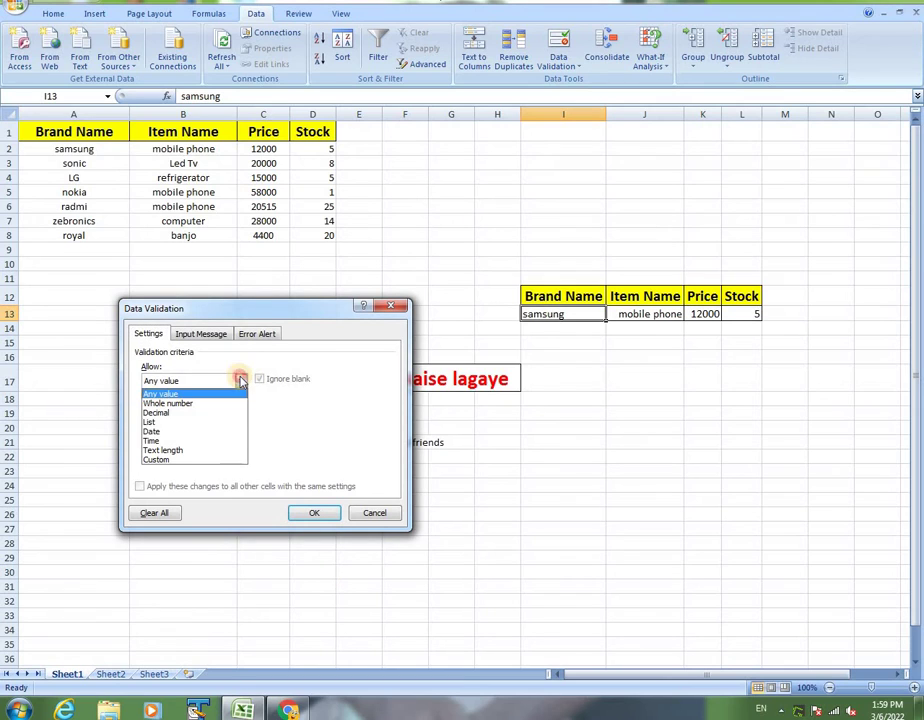
pyautogui.click(198, 427)
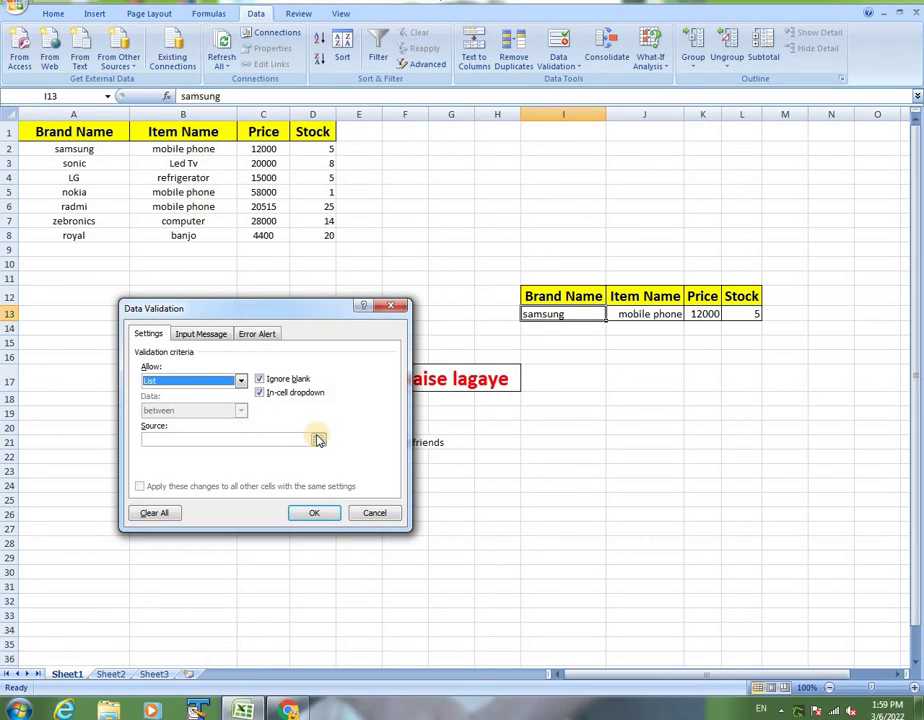
pyautogui.click(319, 440)
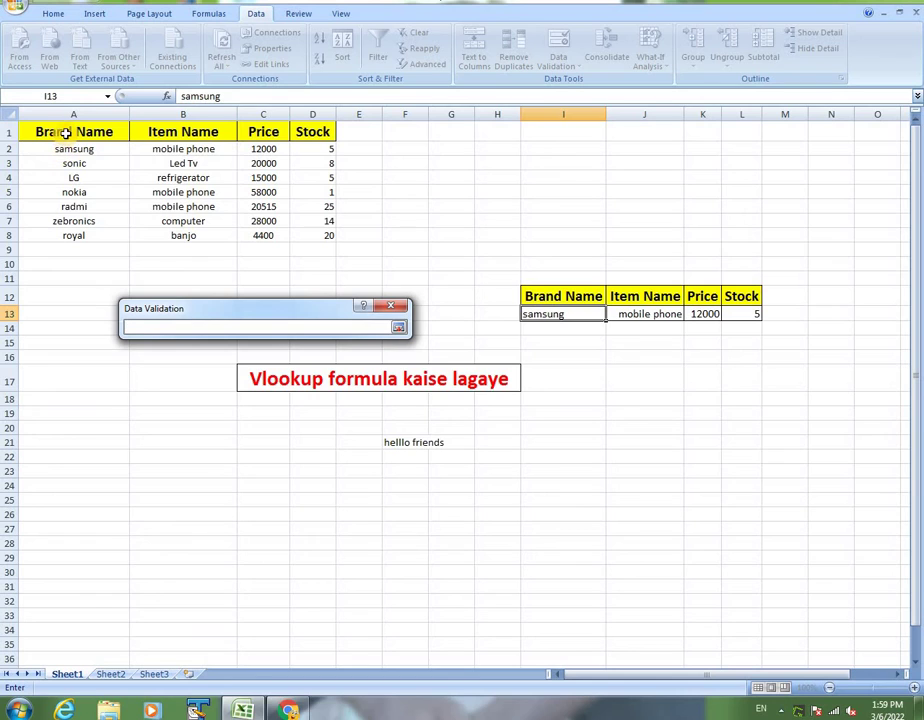
pyautogui.moveTo(65, 133); pyautogui.dragTo(75, 234)
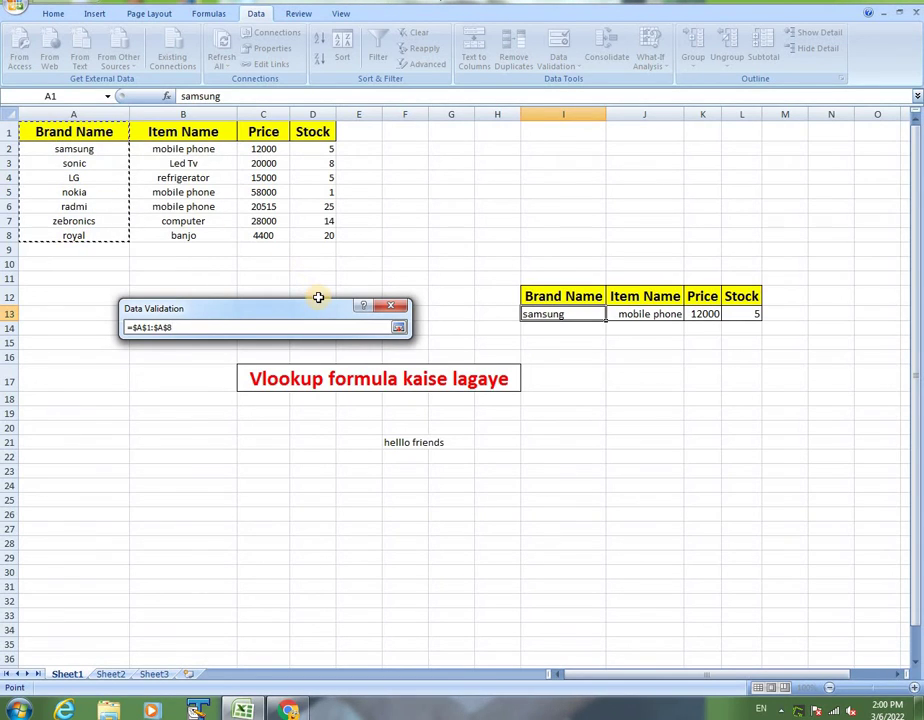
pyautogui.click(402, 330)
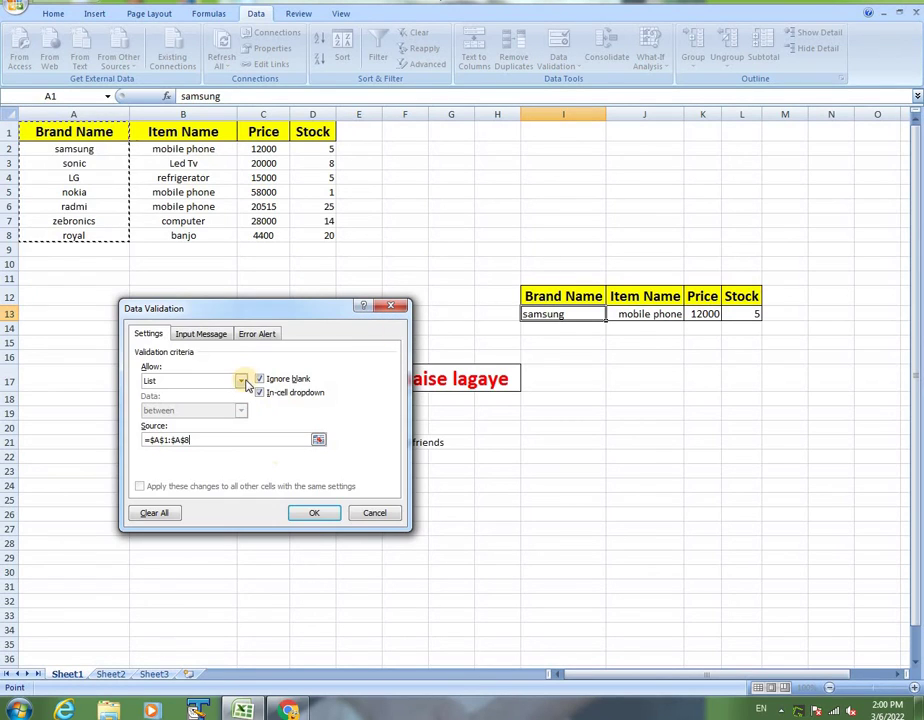
pyautogui.click(314, 514)
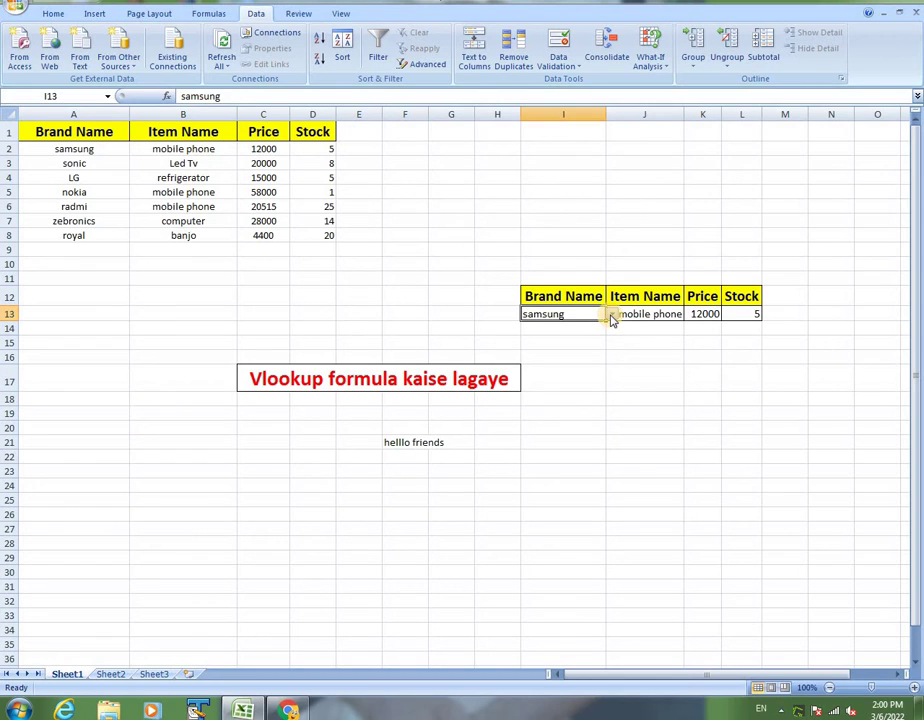
pyautogui.click(612, 315)
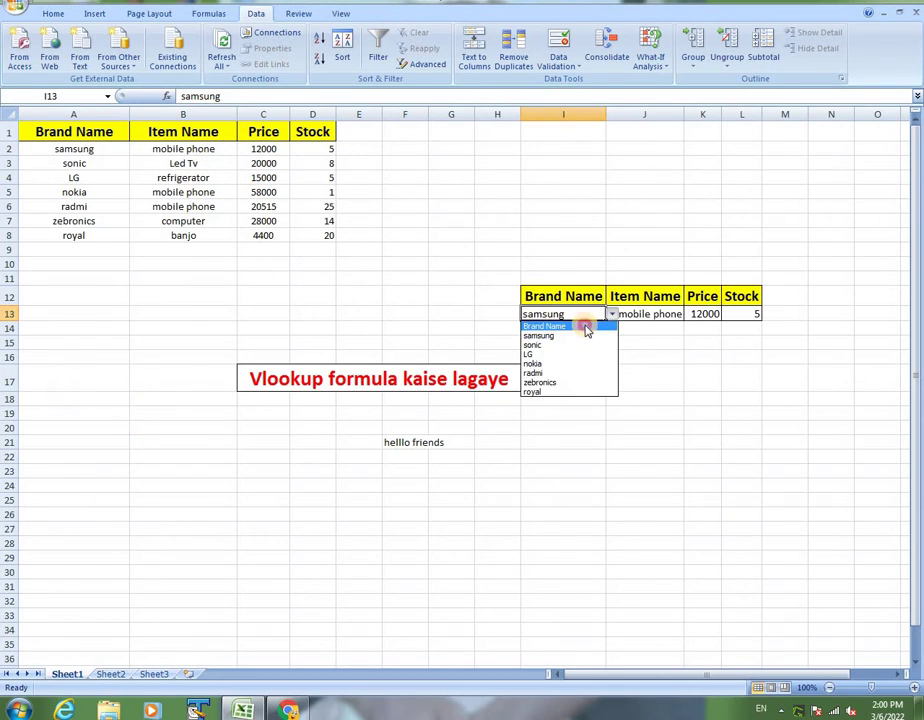
pyautogui.click(586, 327)
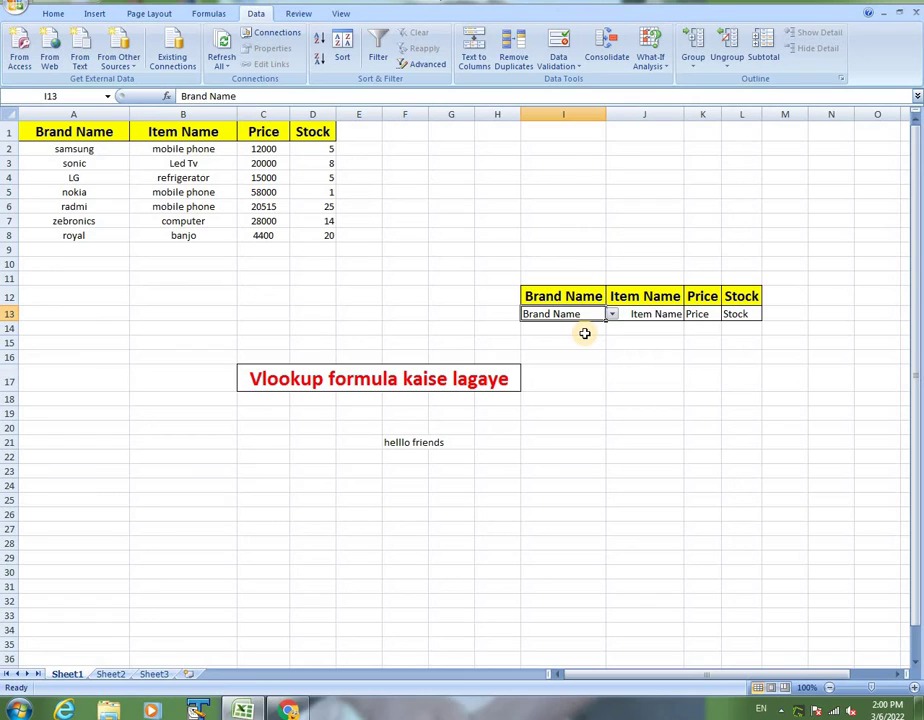
pyautogui.click(611, 315)
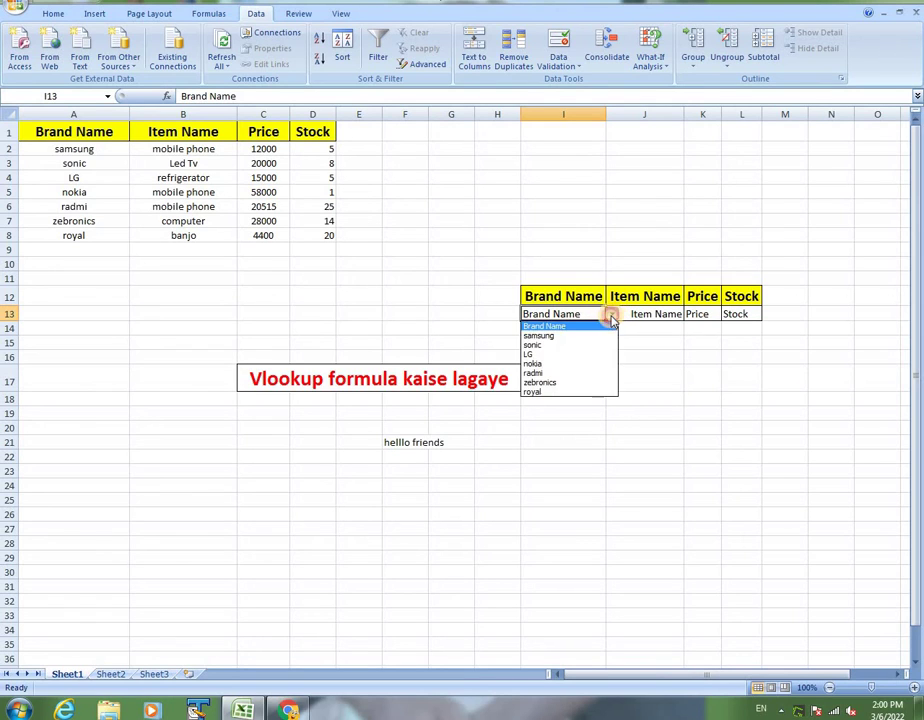
pyautogui.click(584, 336)
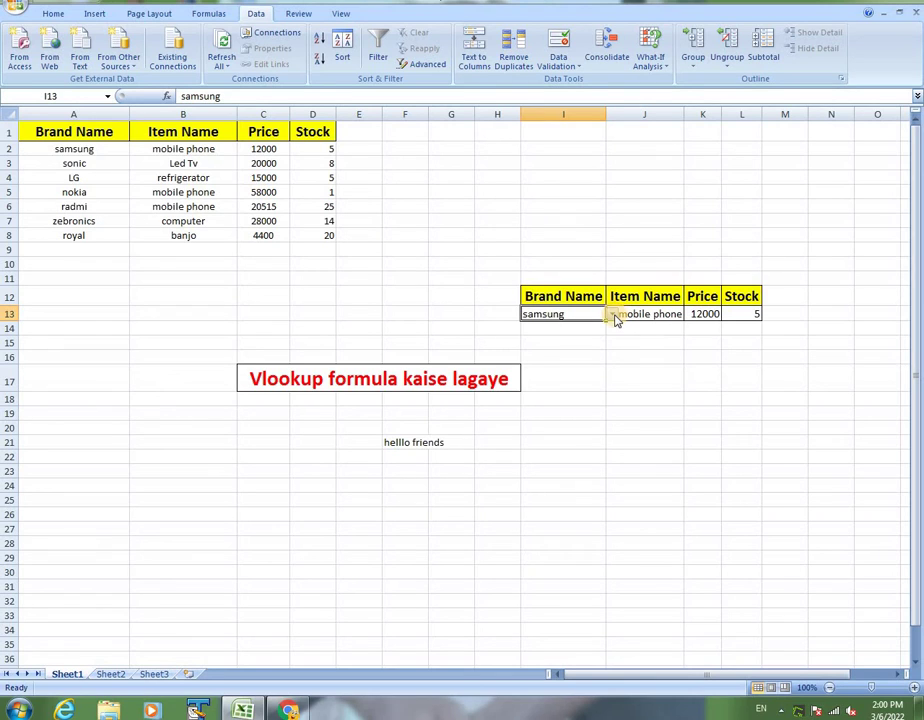
# Step: Widen columns I through L to a common width of 19.57
pyautogui.click(600, 109)
pyautogui.moveTo(652, 110); pyautogui.dragTo(742, 113)
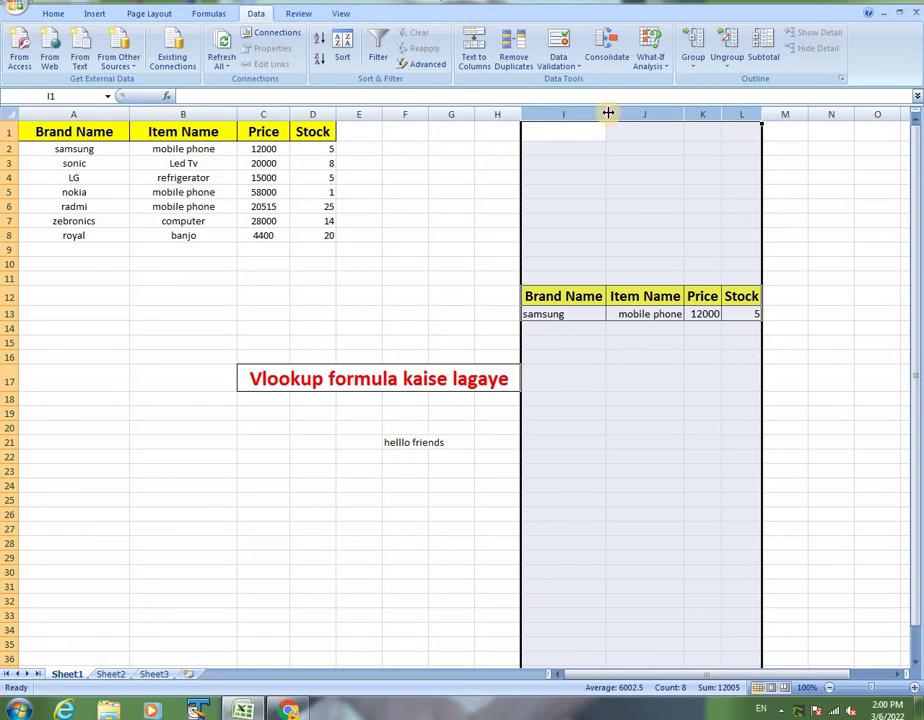
pyautogui.moveTo(606, 115); pyautogui.dragTo(628, 118)
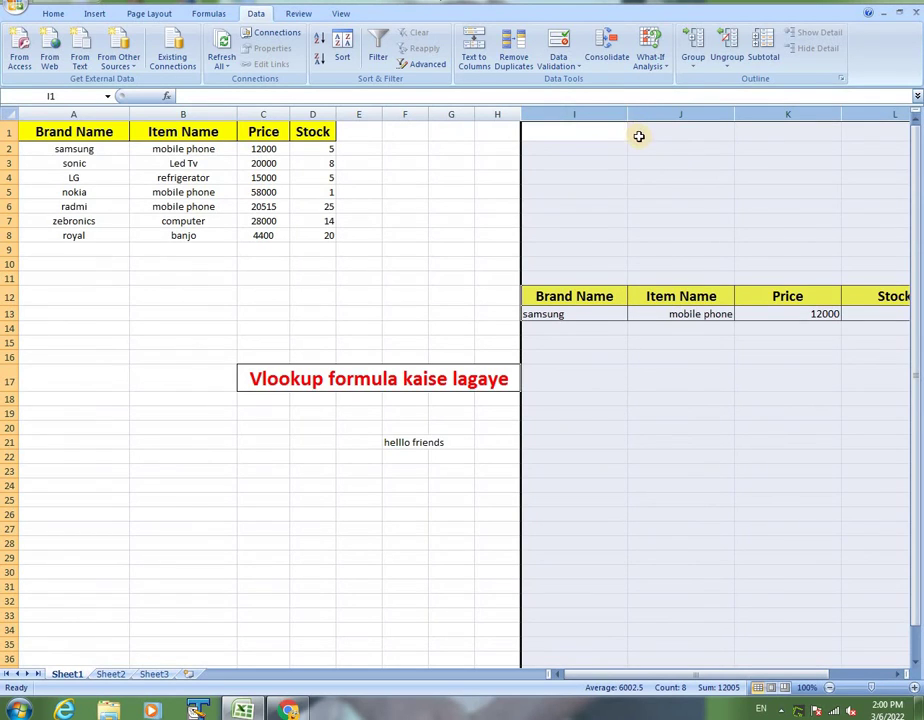
pyautogui.moveTo(628, 117); pyautogui.dragTo(619, 114)
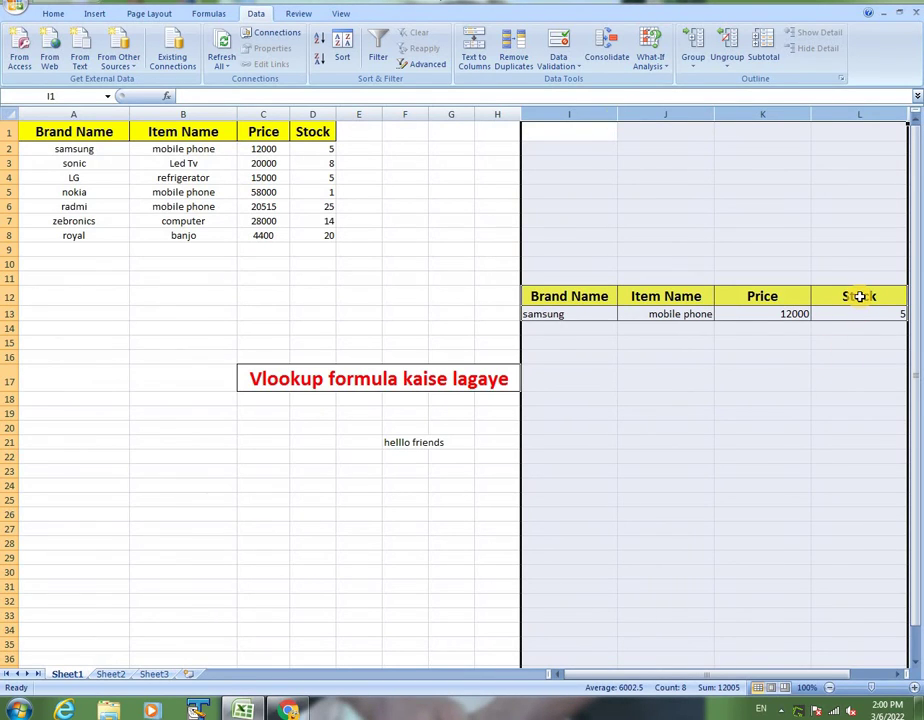
# Step: Centre the Stock heading and value in L12:L13
pyautogui.moveTo(859, 297); pyautogui.dragTo(862, 312)
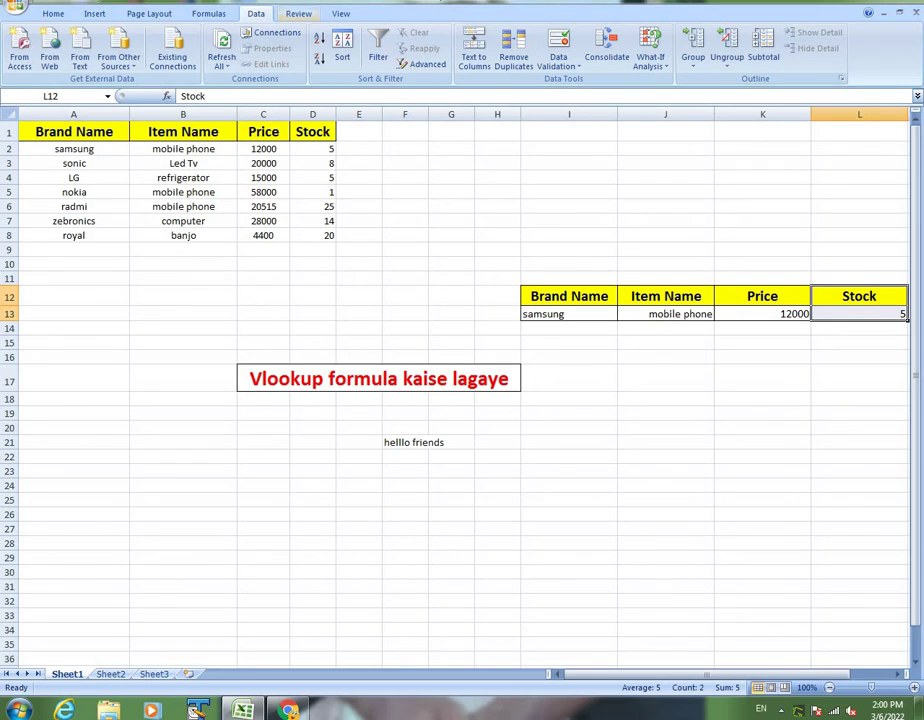
pyautogui.click(53, 14)
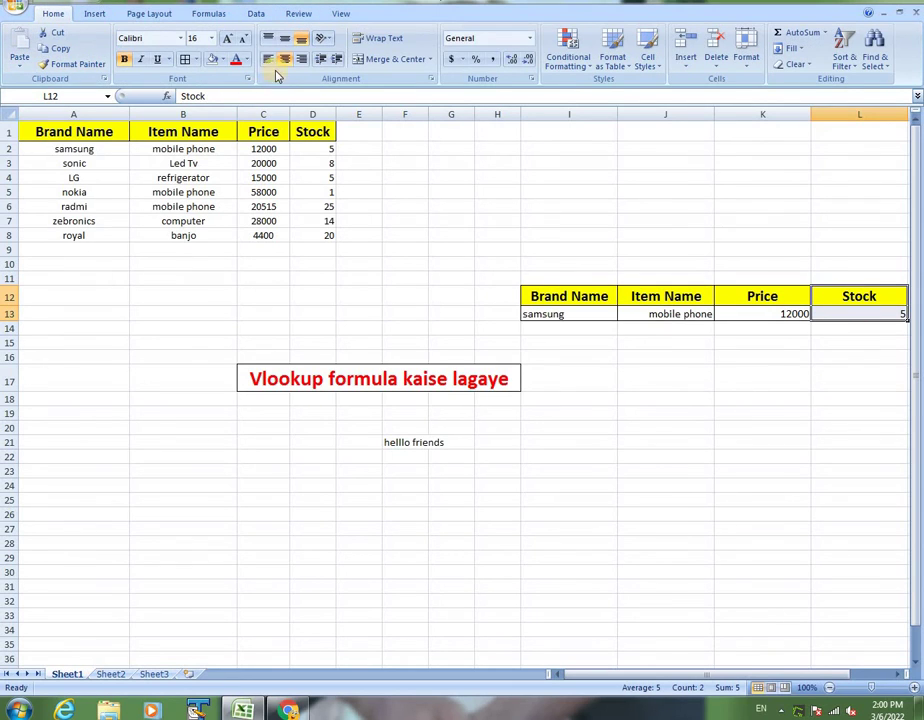
pyautogui.click(266, 60)
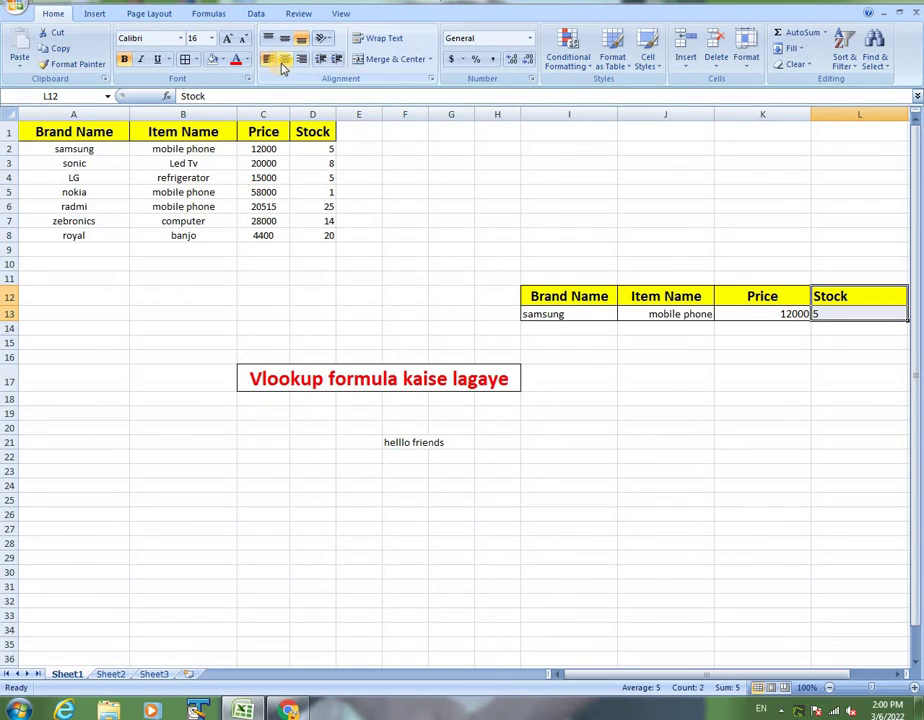
pyautogui.click(284, 59)
# Step: Pick sonic, then LG, from I13's brand list, highlighting each source row to compare
pyautogui.click(610, 511)
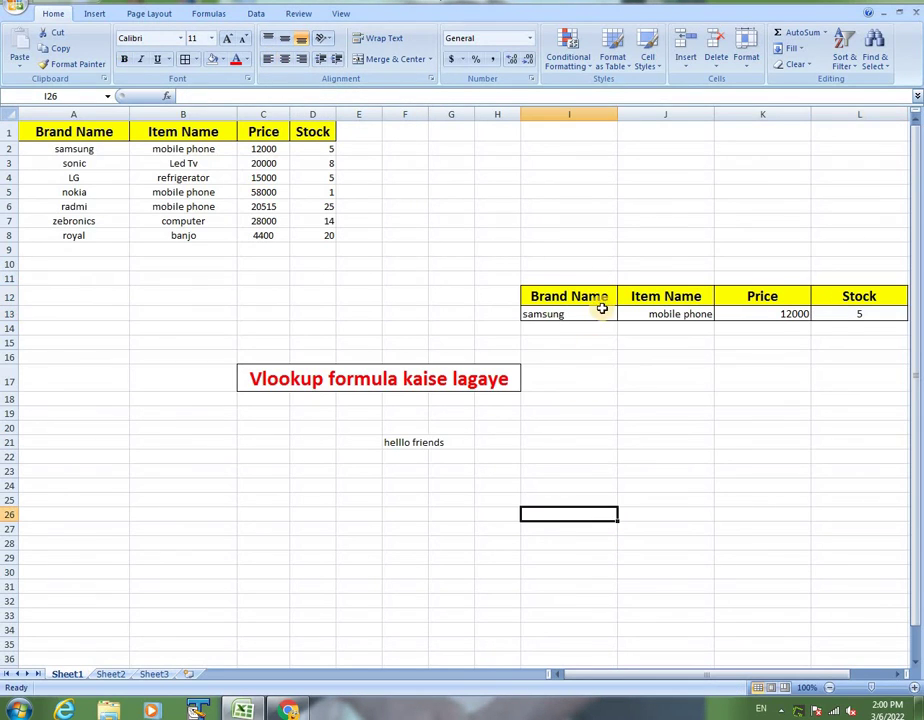
pyautogui.click(592, 312)
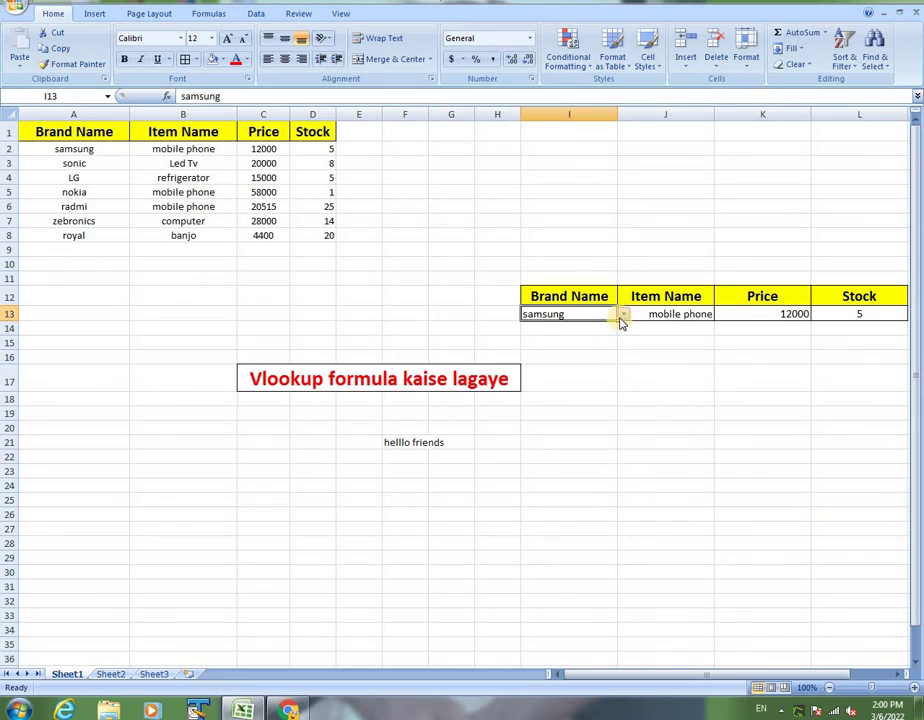
pyautogui.click(624, 315)
pyautogui.click(606, 345)
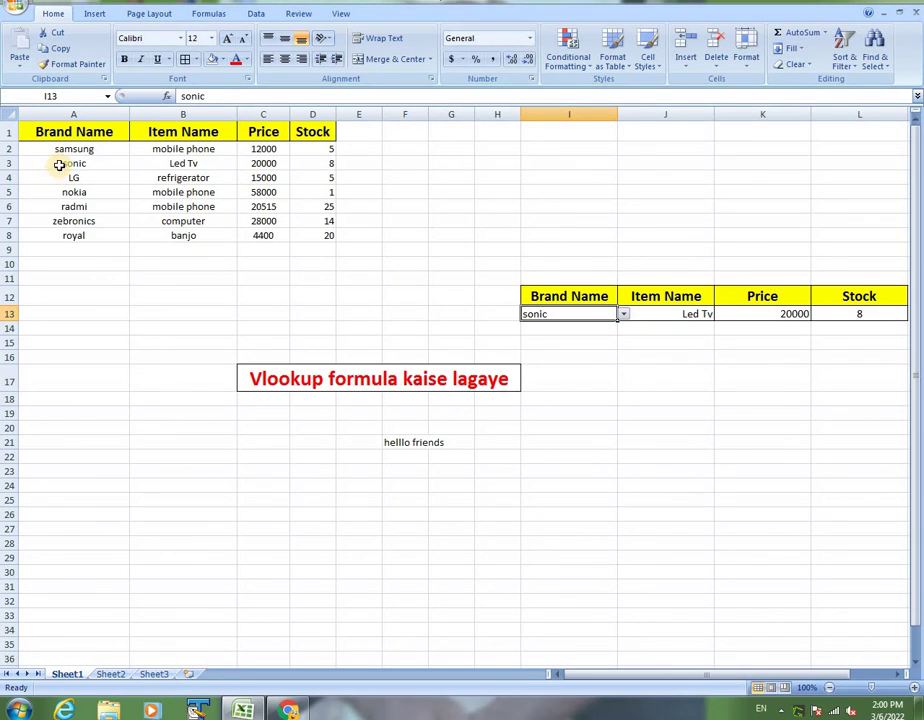
pyautogui.click(119, 163)
pyautogui.moveTo(119, 163); pyautogui.dragTo(319, 165)
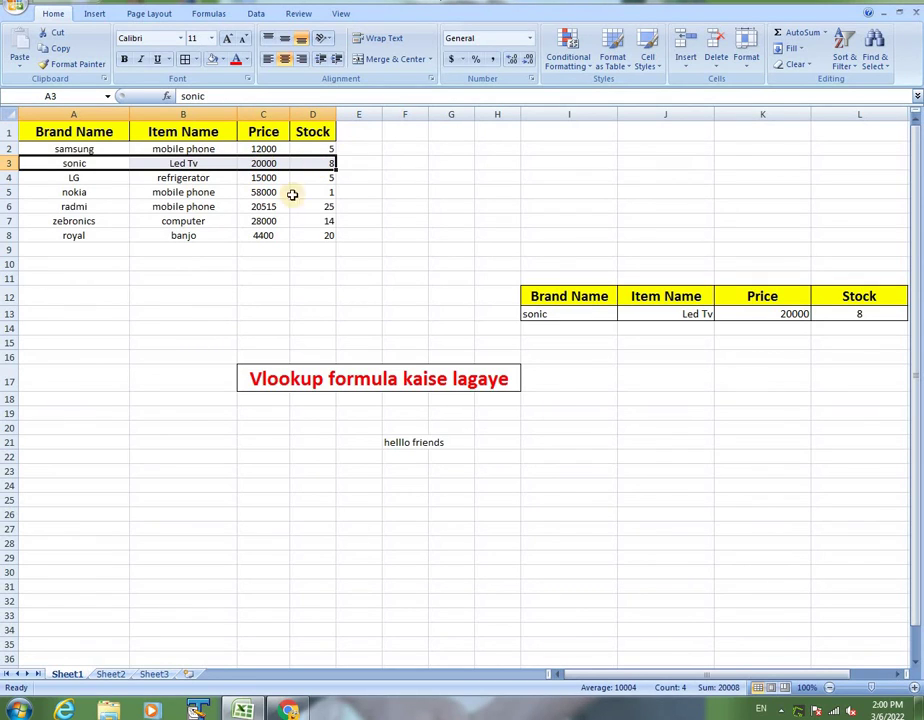
pyautogui.click(593, 314)
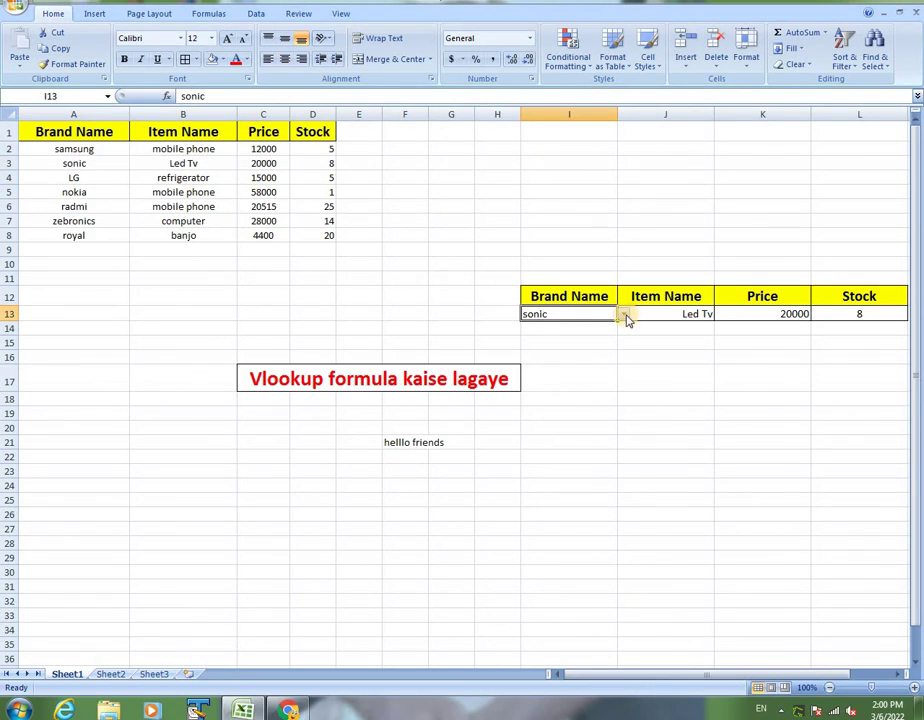
pyautogui.click(624, 315)
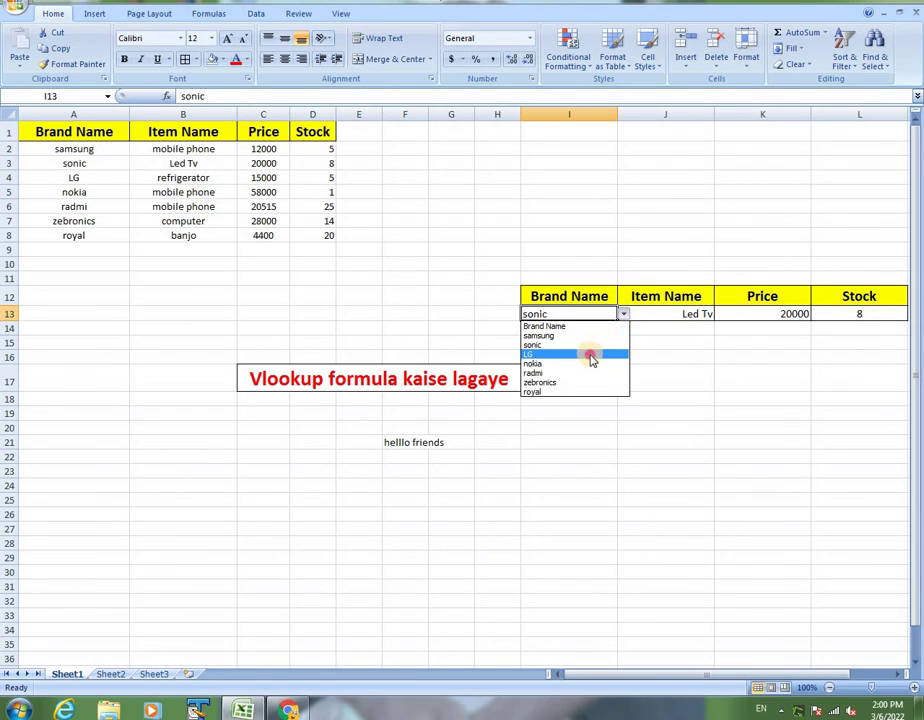
pyautogui.click(592, 354)
pyautogui.moveTo(91, 177); pyautogui.dragTo(322, 180)
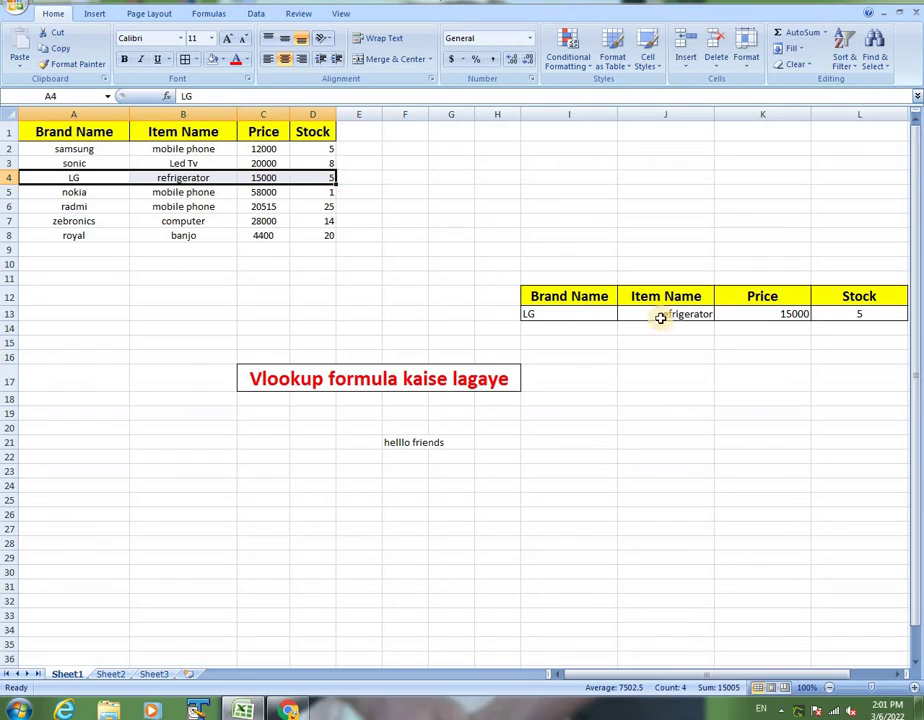
pyautogui.click(600, 330)
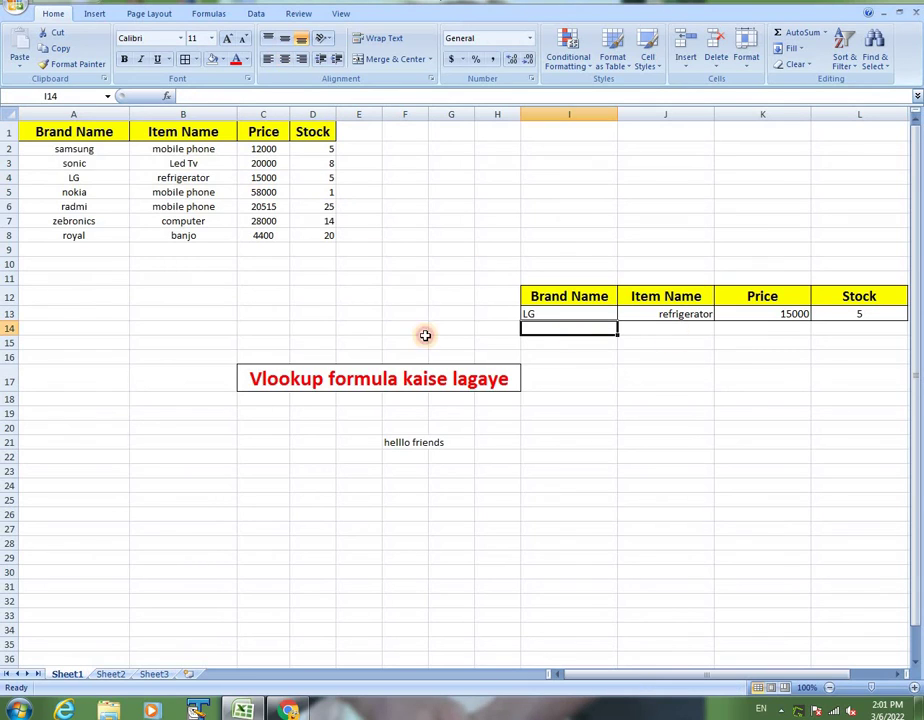
# Step: Cycle I13 through nokia, radmi and zebronics, ending on royal (banjo, 4400, 20)
pyautogui.click(591, 312)
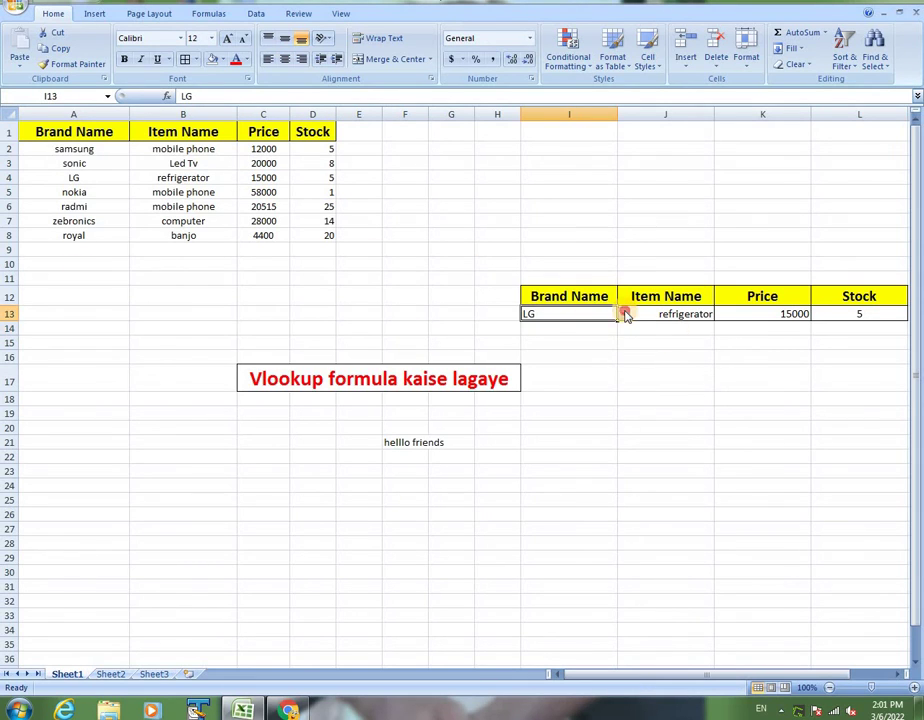
pyautogui.click(623, 314)
pyautogui.click(577, 363)
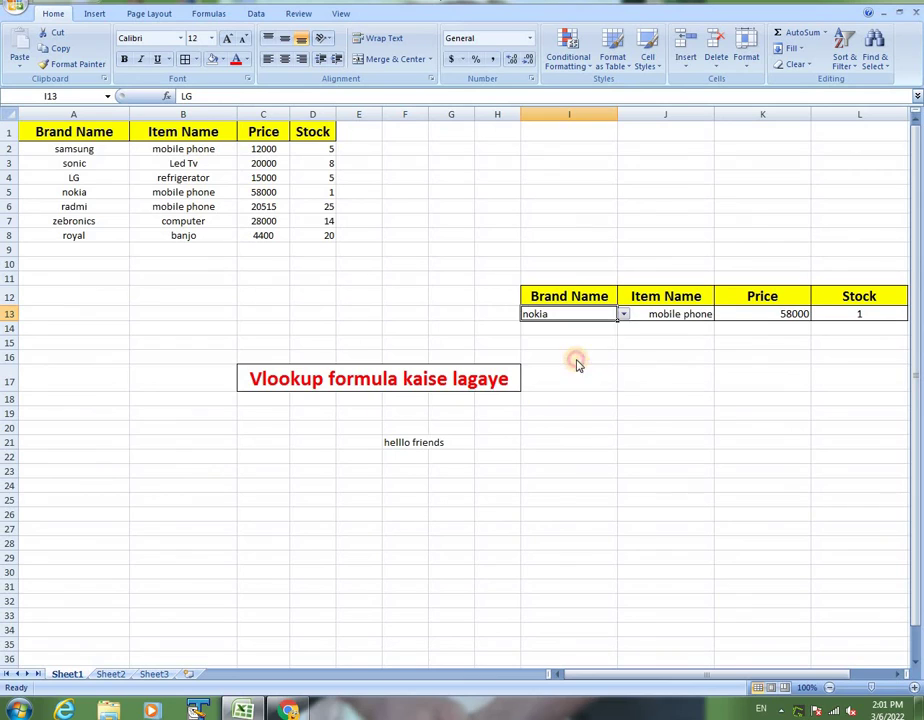
pyautogui.click(623, 316)
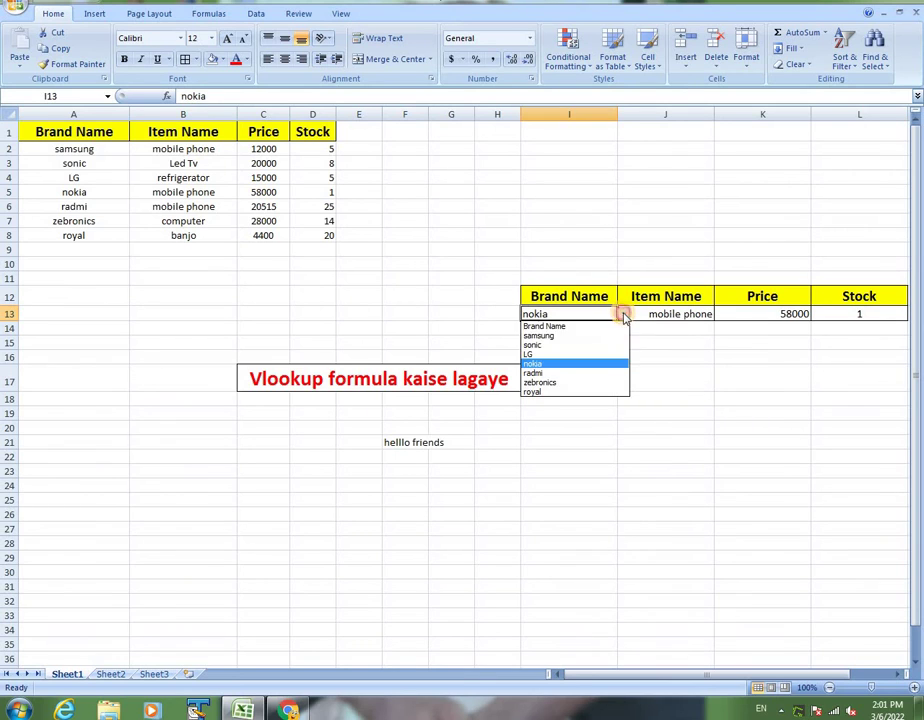
pyautogui.click(594, 369)
pyautogui.click(623, 316)
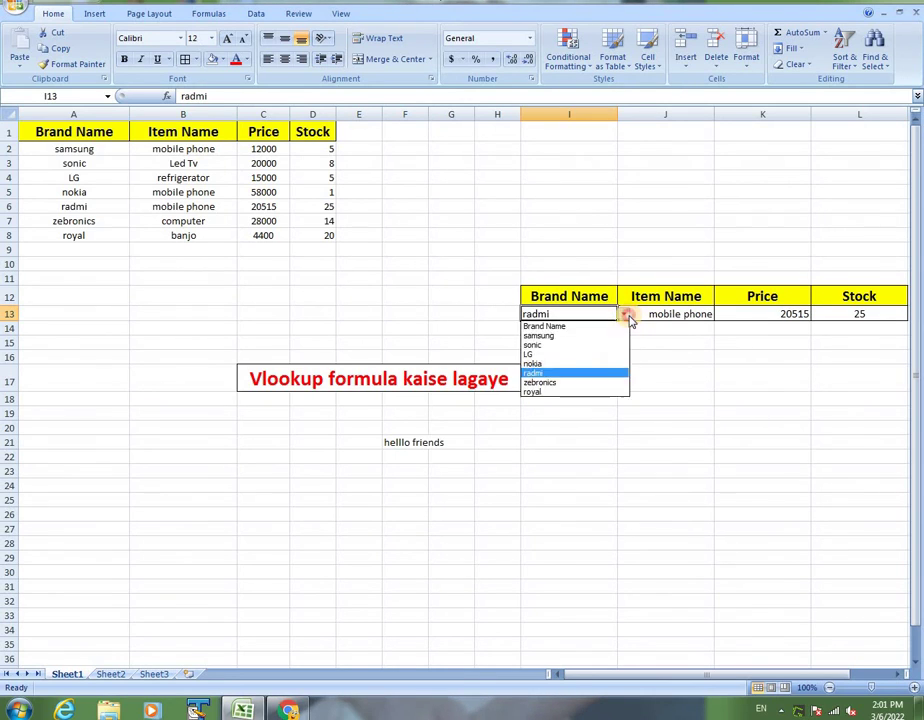
pyautogui.click(604, 380)
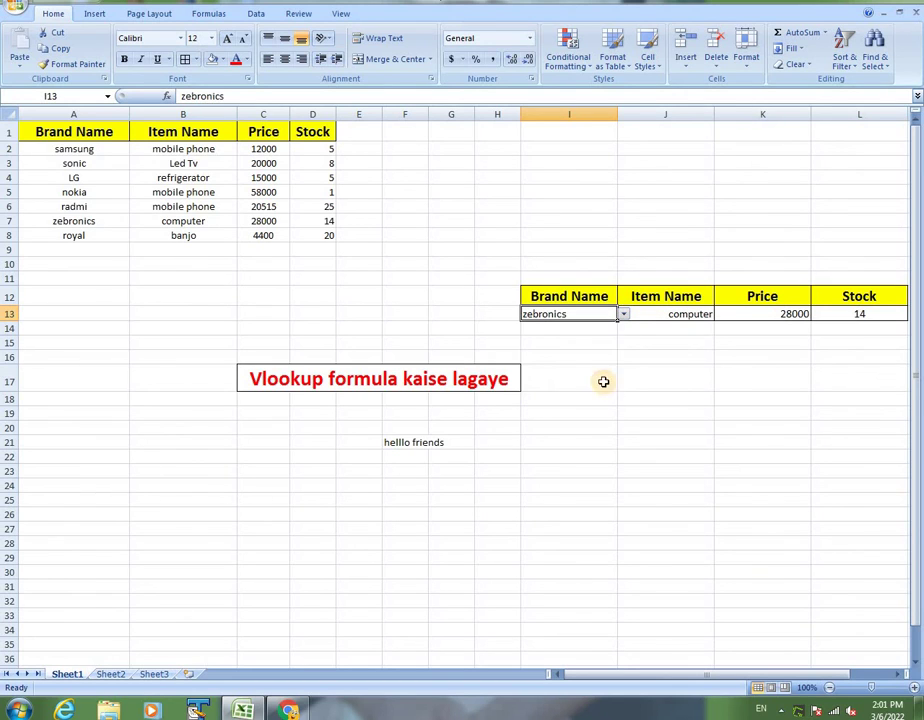
pyautogui.click(622, 316)
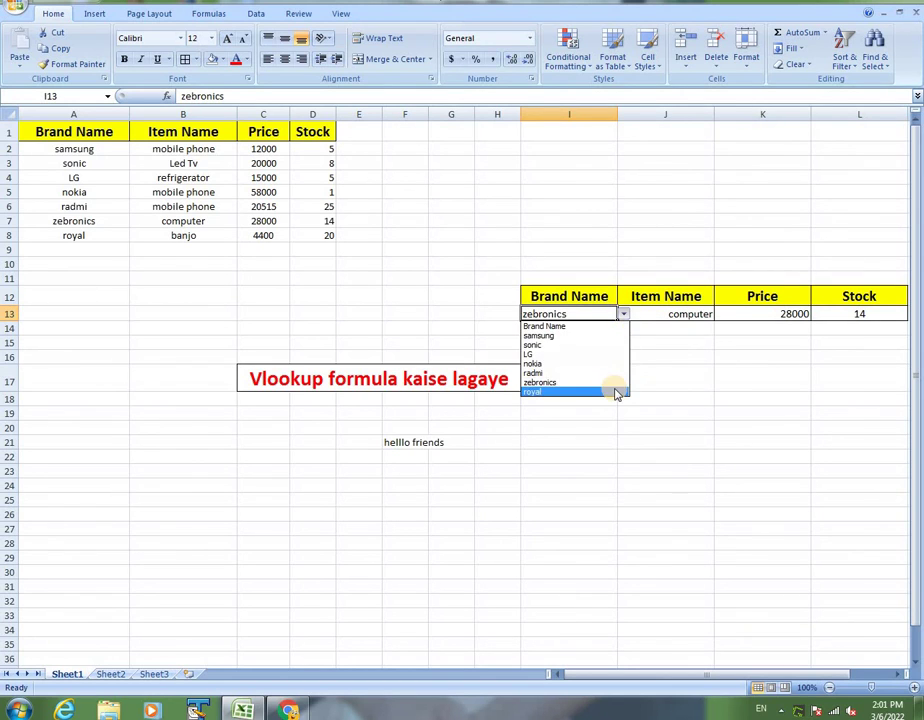
pyautogui.click(616, 392)
pyautogui.click(601, 360)
pyautogui.click(569, 441)
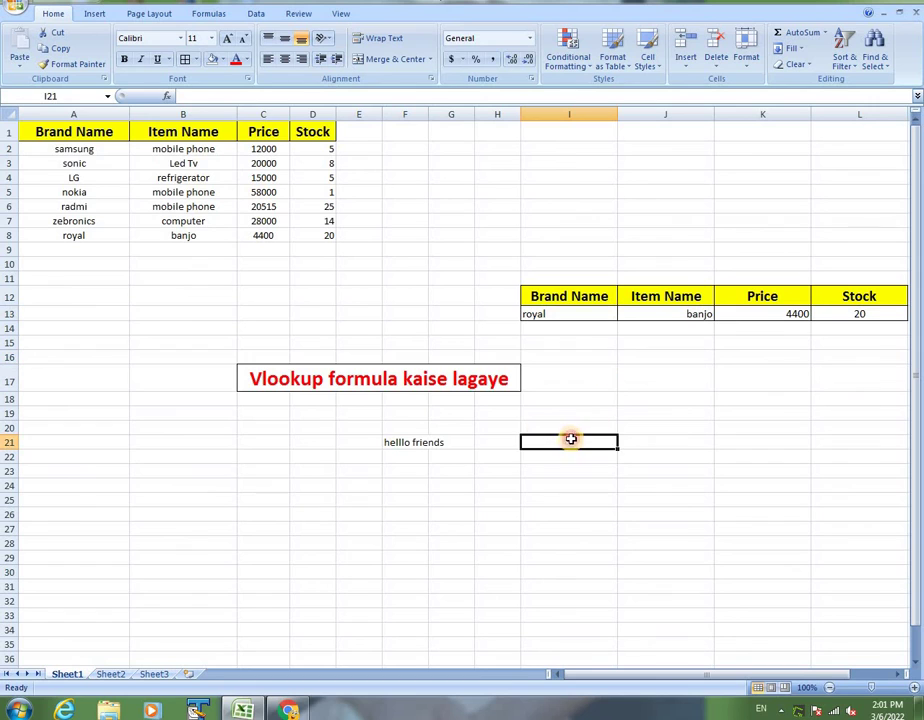
pyautogui.click(383, 376)
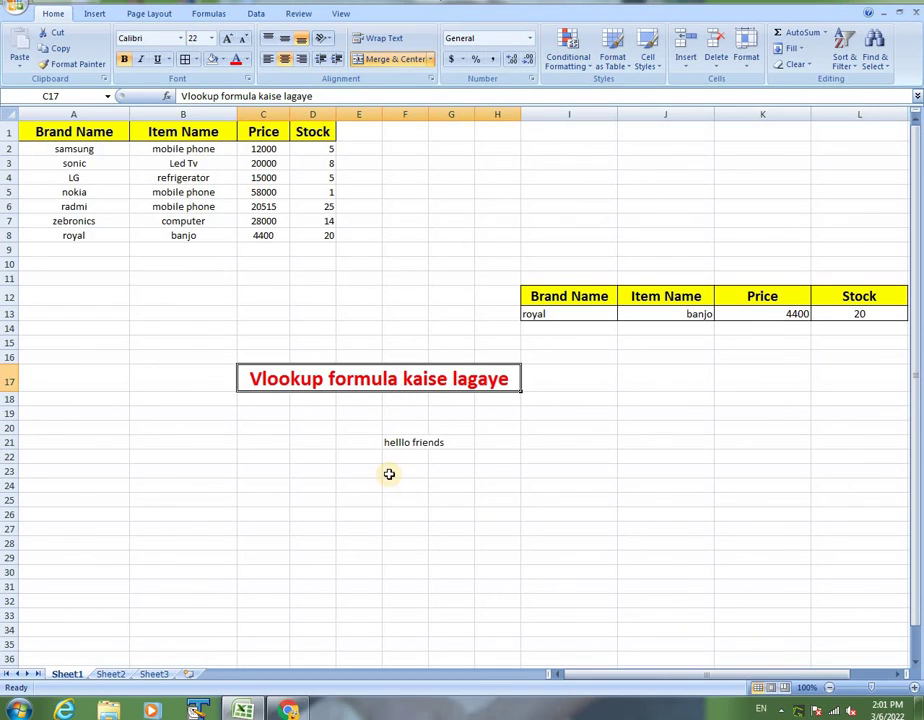
# Step: Replace the F21 note with 'thanks for watching friends'
pyautogui.click(401, 443)
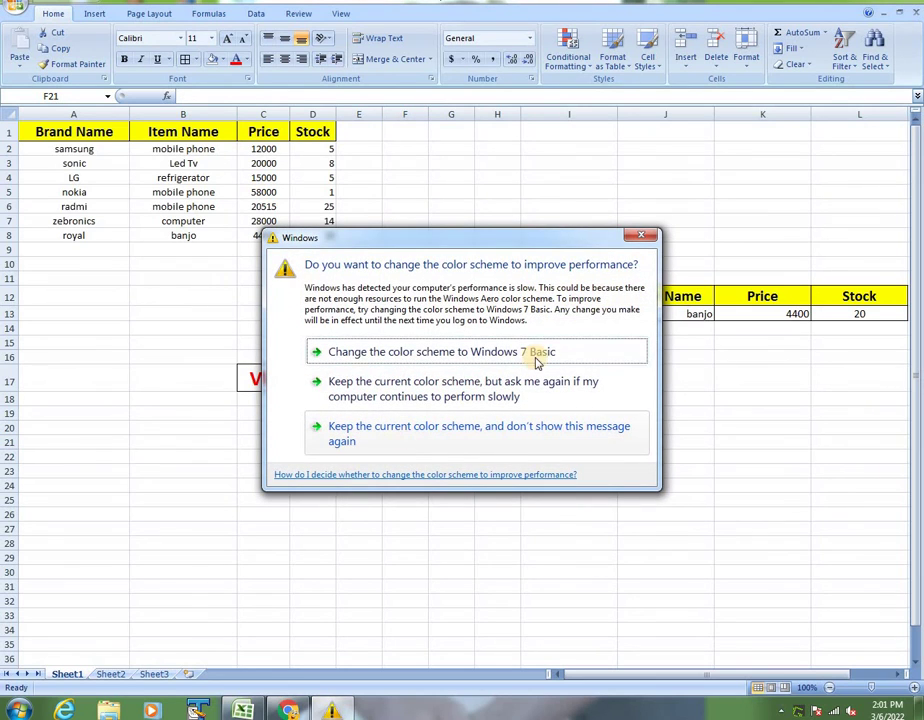
pyautogui.click(537, 384)
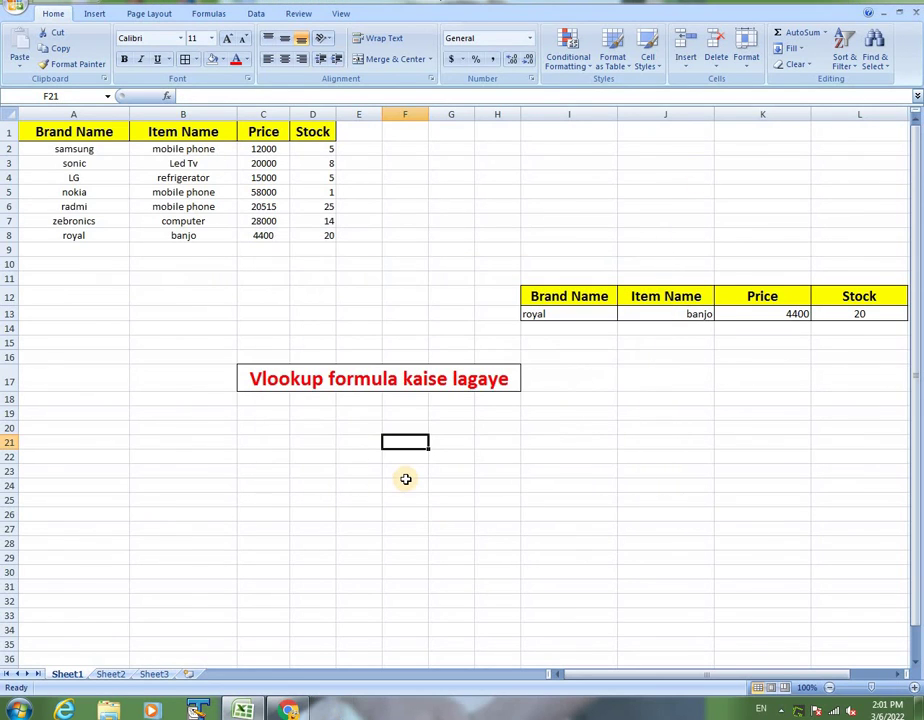
pyautogui.write('thanks for watching friends')
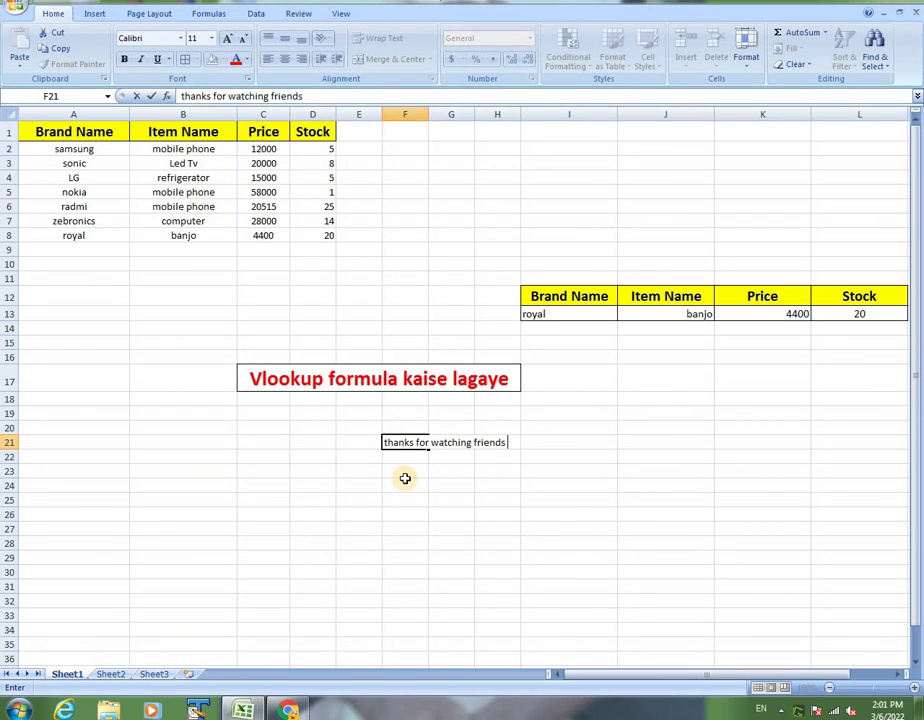
pyautogui.press('Return')
# Step: Enter 'please subscribe' in cell F24
pyautogui.click(405, 483)
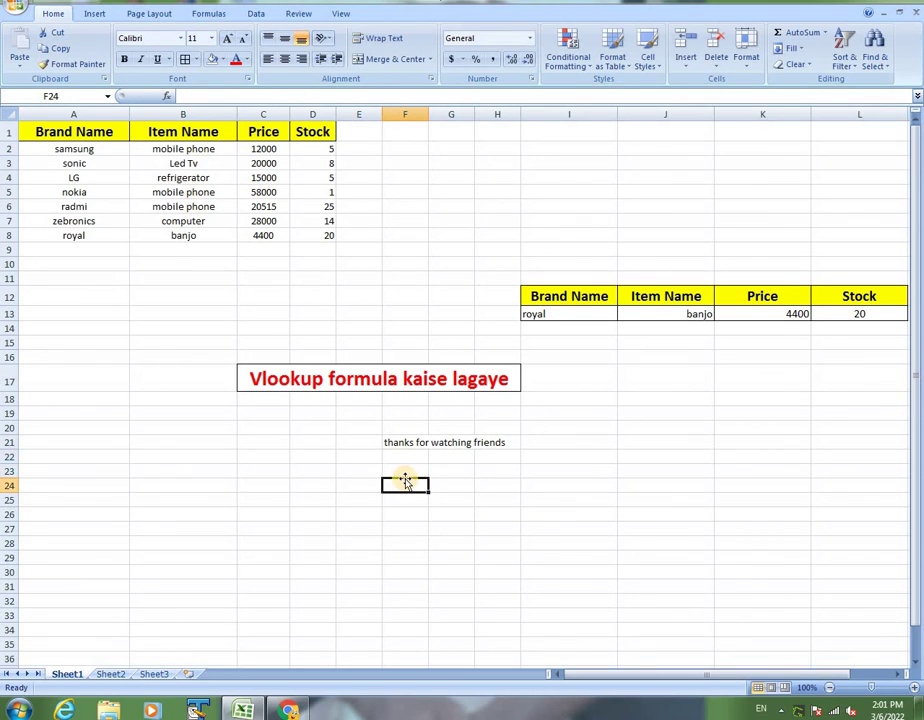
pyautogui.write('p;e')
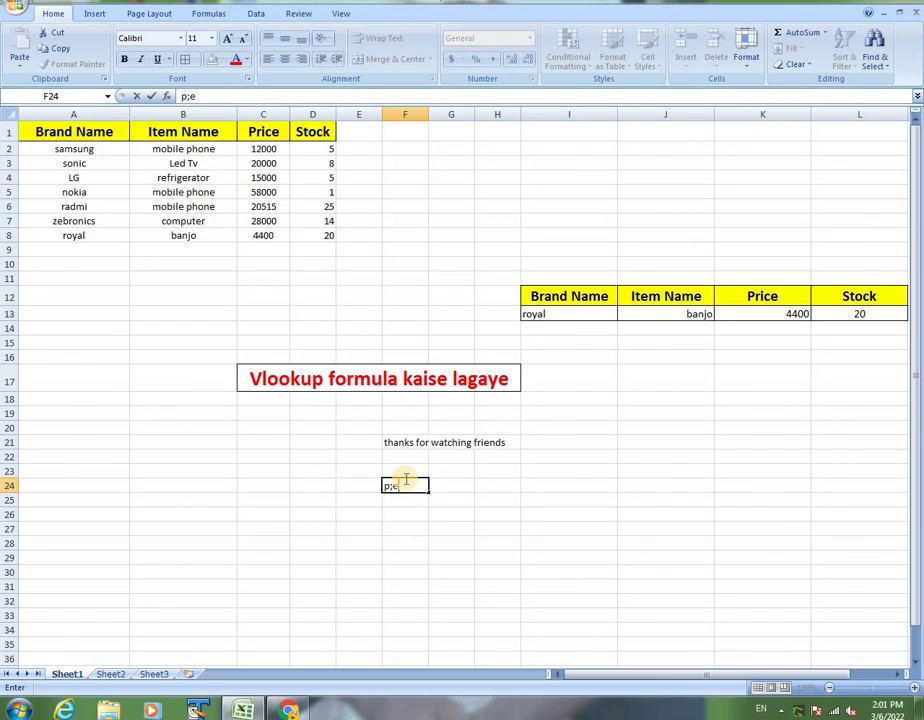
pyautogui.press('BackSpace')
pyautogui.press('BackSpace')
pyautogui.write('lease subscribe')
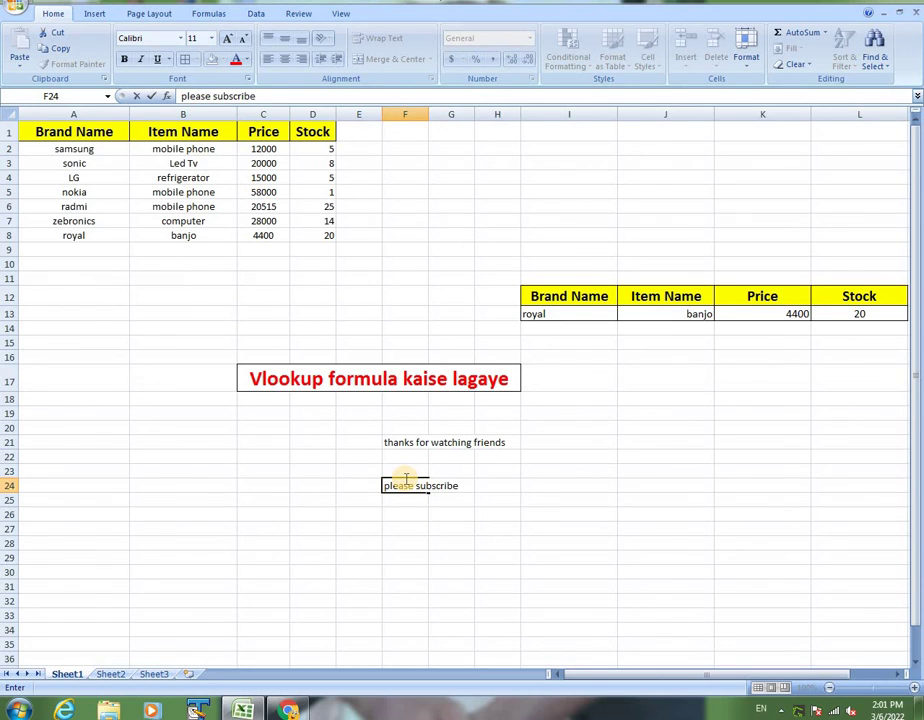
pyautogui.press('Return')
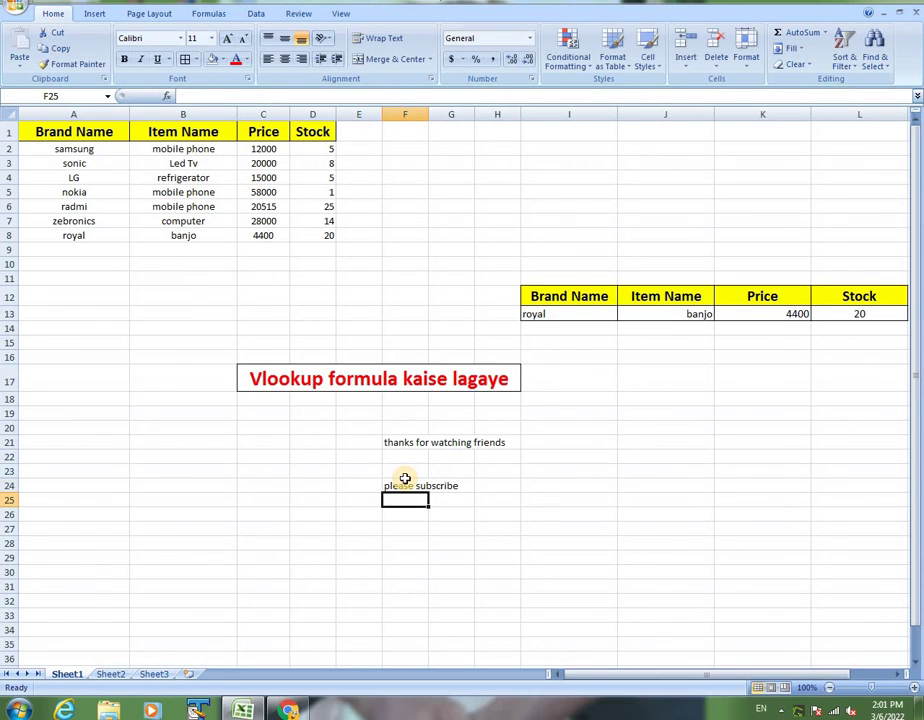
pyautogui.click(405, 479)
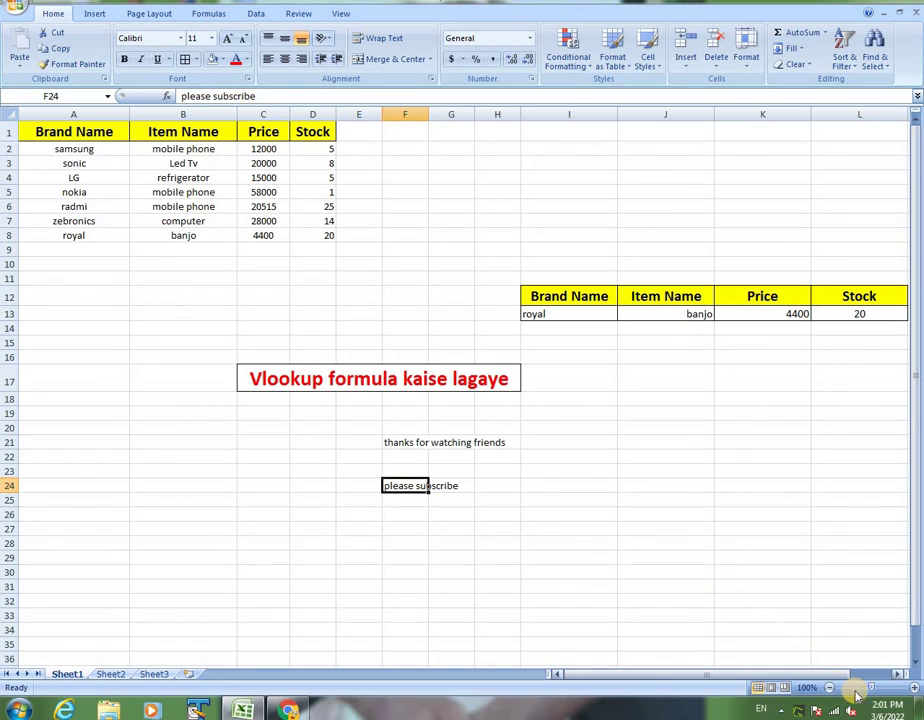
# Step: Zoom in and make F24 bold, size 28, with a yellow cell fill
pyautogui.click(913, 688)
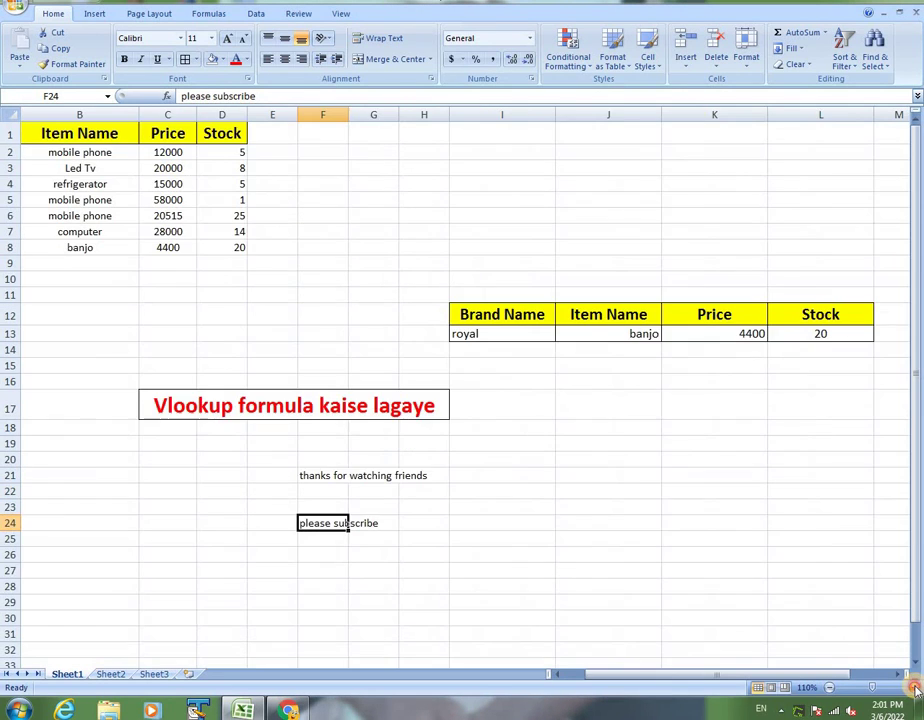
pyautogui.click(913, 688)
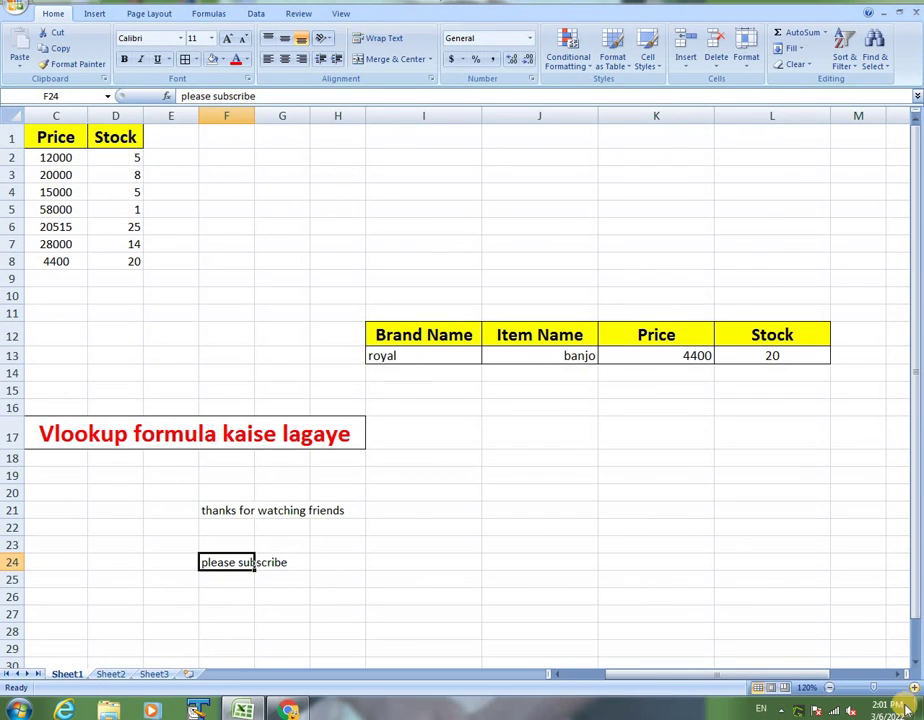
pyautogui.click(124, 59)
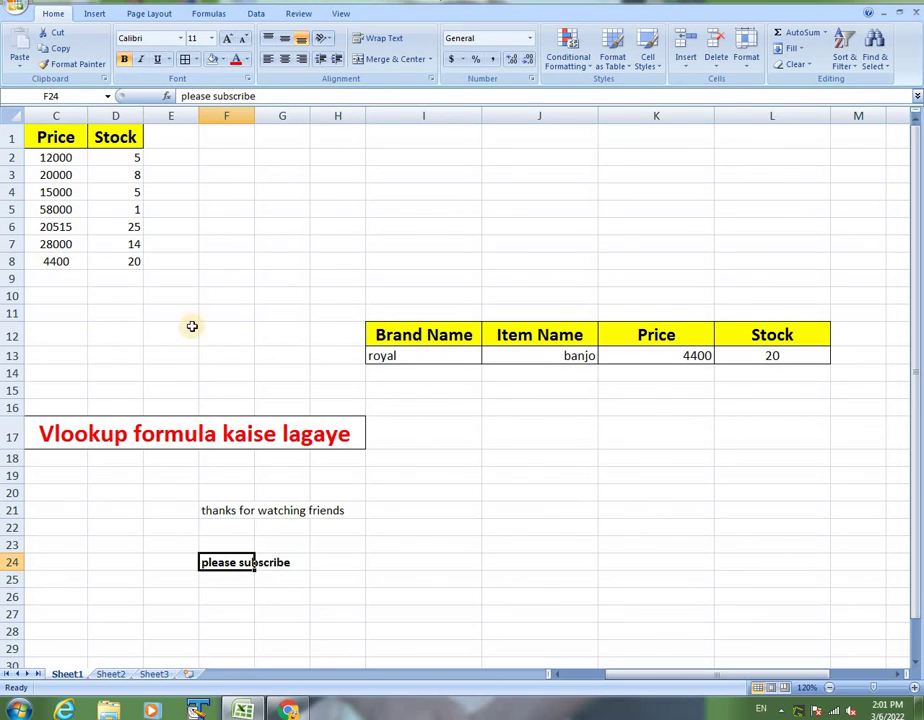
pyautogui.click(227, 39)
pyautogui.doubleClick(227, 39)
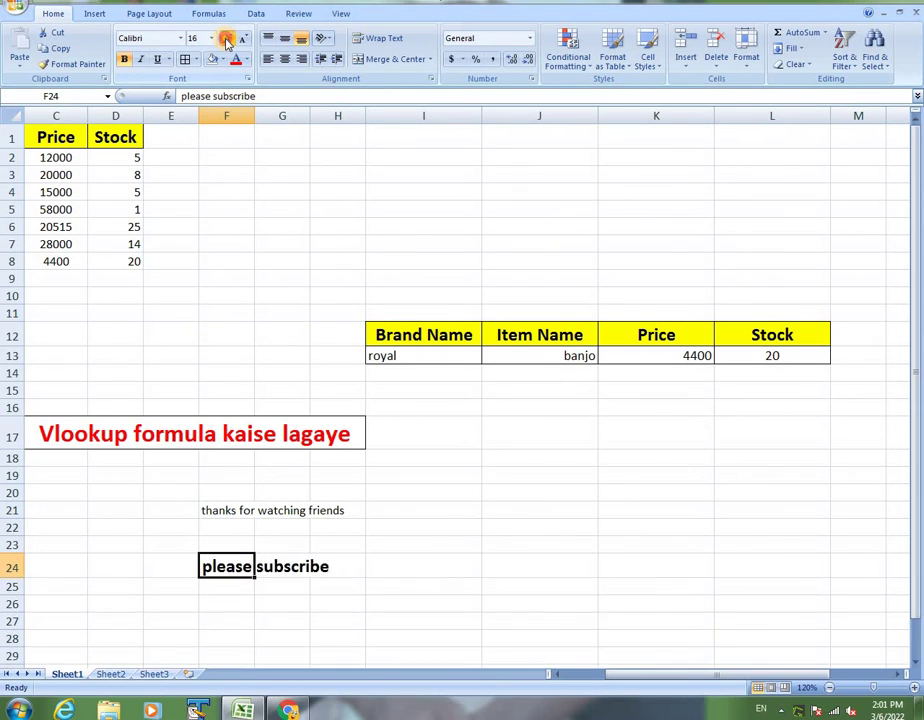
pyautogui.doubleClick(227, 39)
pyautogui.doubleClick(227, 39)
pyautogui.click(227, 39)
pyautogui.click(227, 39)
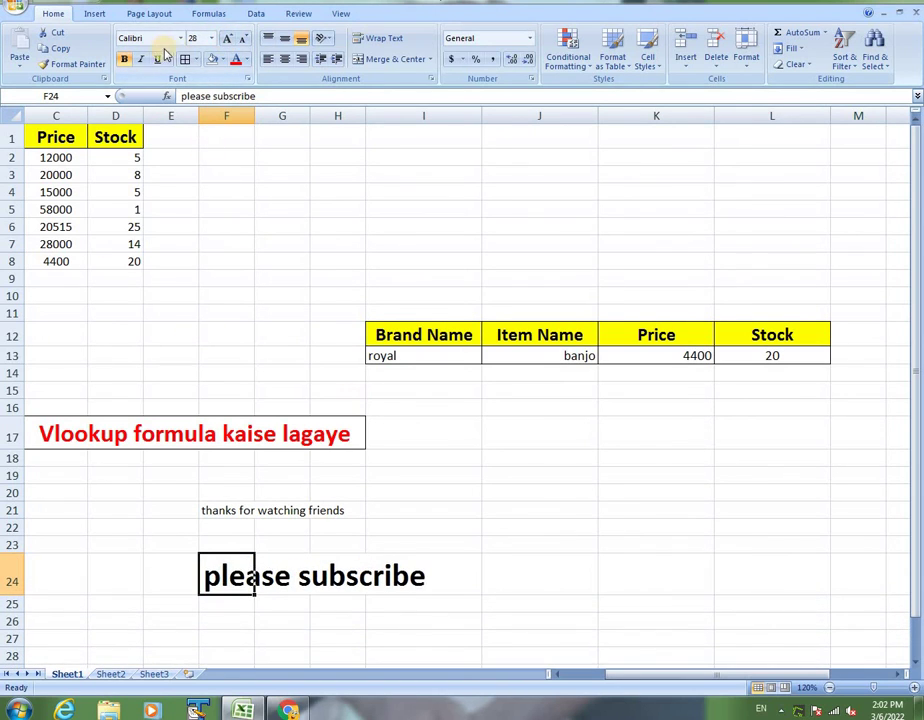
pyautogui.click(222, 59)
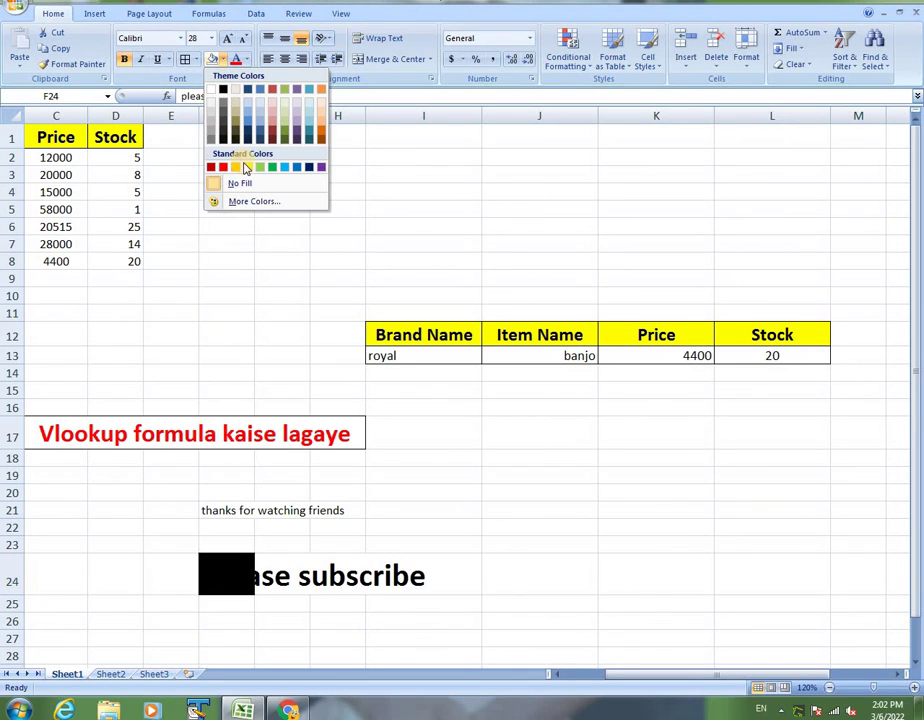
pyautogui.click(249, 165)
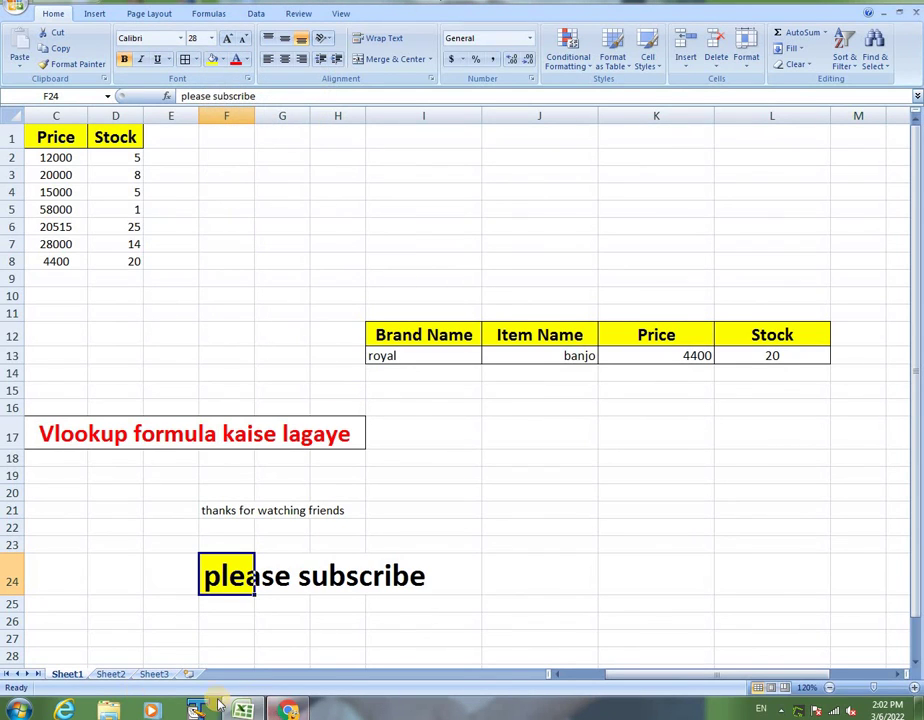